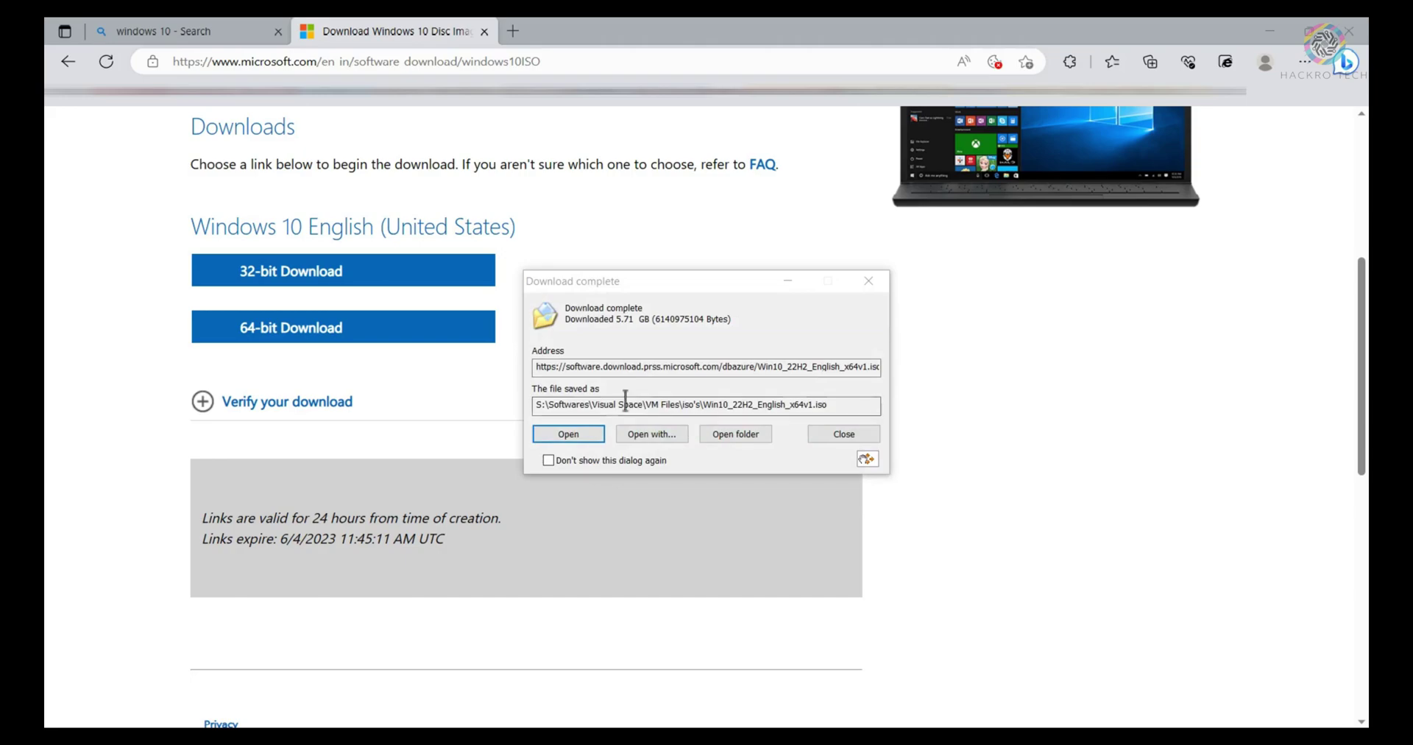
# Open the folder containing the downloaded Win10_22H2_English_x64v1.iso and display its full path
pyautogui.click(755, 433)
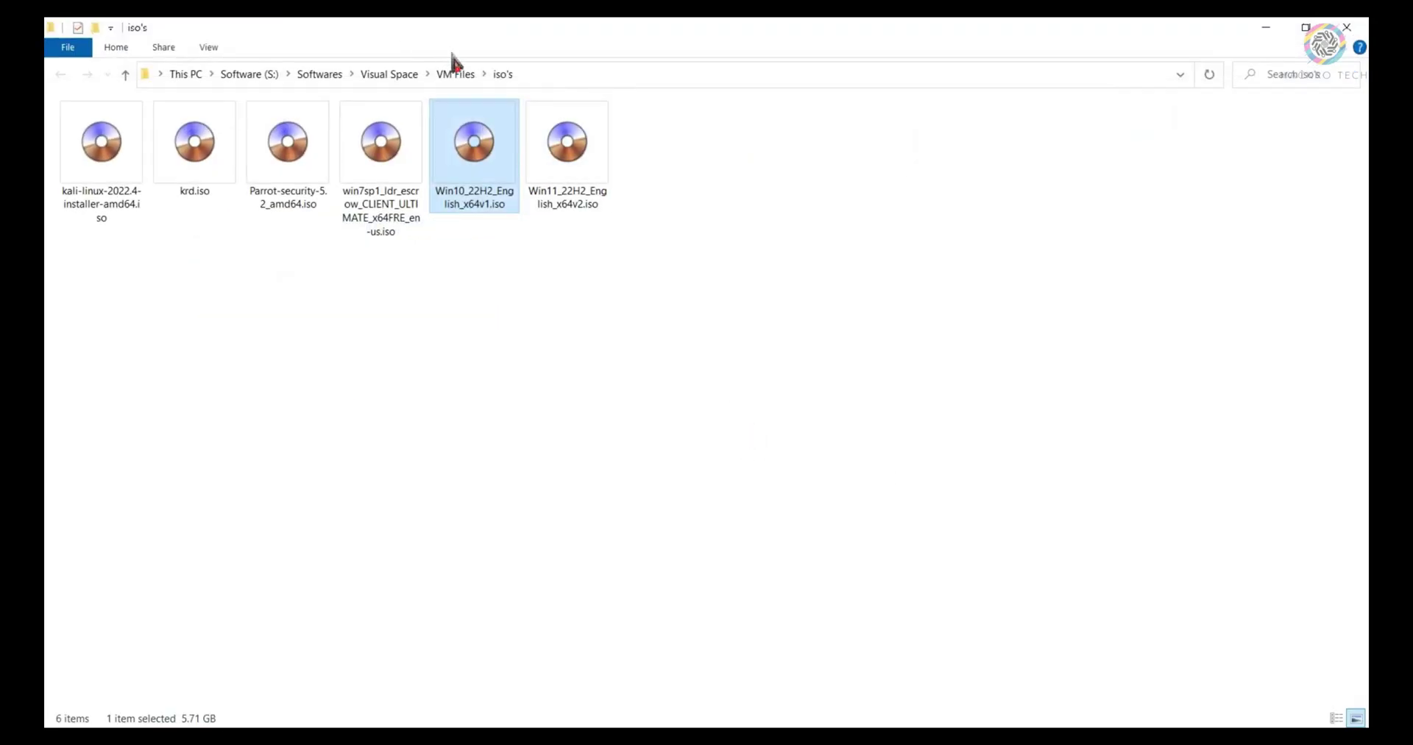
pyautogui.click(546, 74)
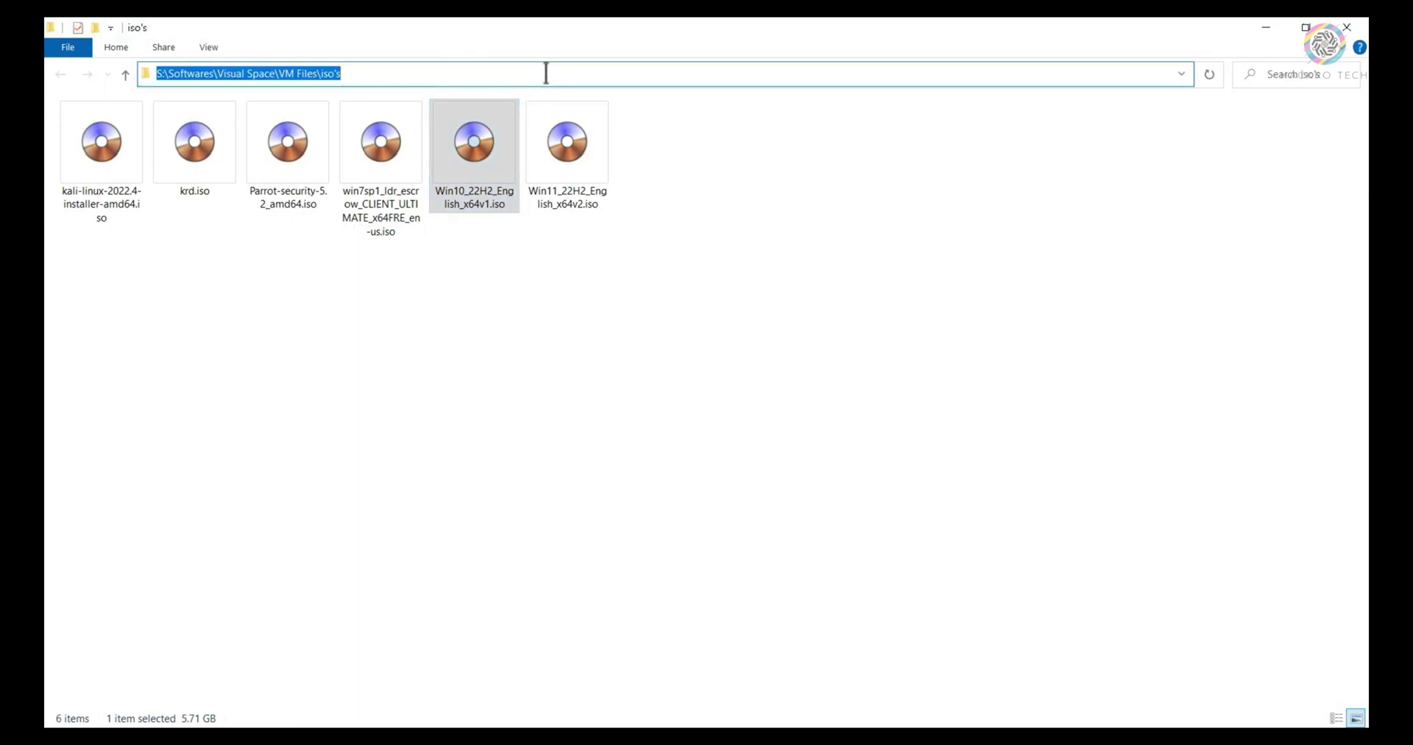
pyautogui.moveTo(519, 299)
pyautogui.mouseDown()
pyautogui.moveTo(509, 269)
pyautogui.moveTo(514, 318)
pyautogui.mouseUp()
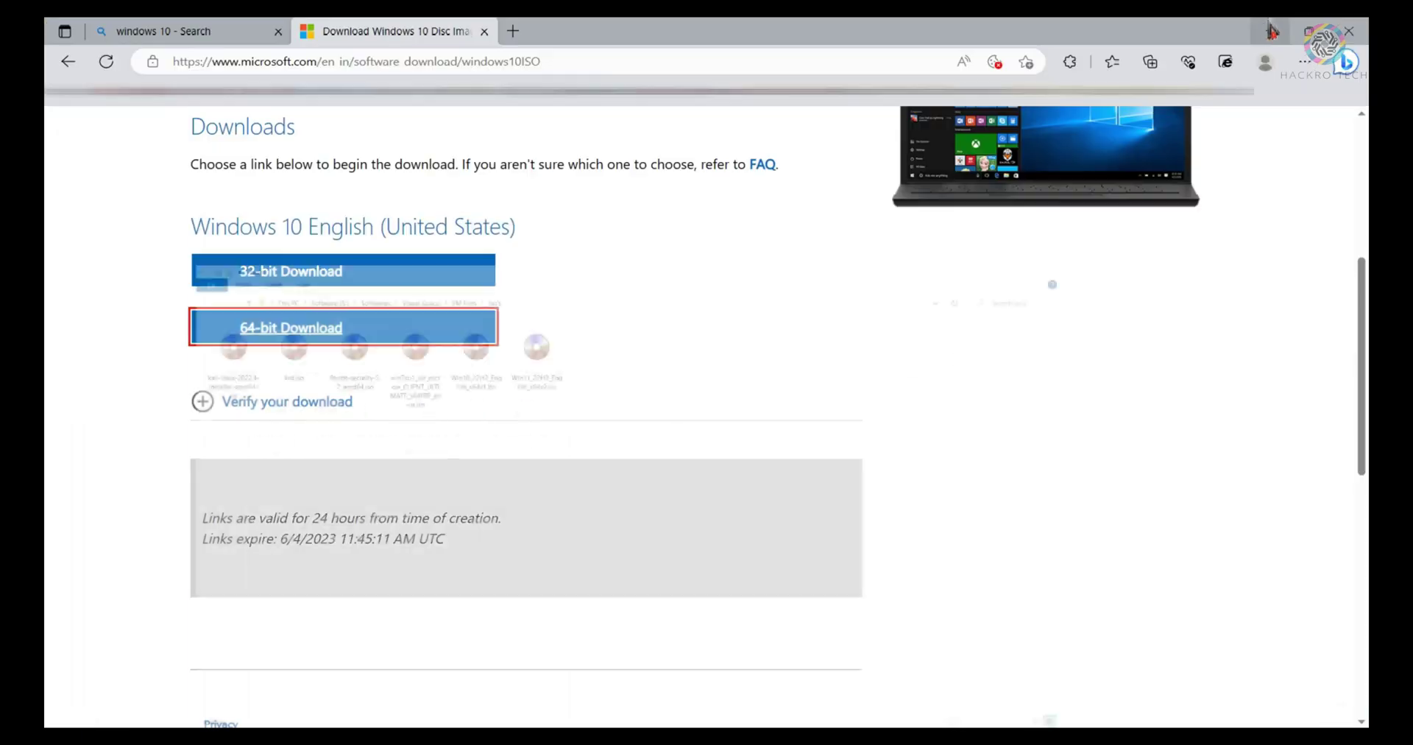
# Switch to VMware Workstation and start creating a new virtual machine with the Typical (recommended) configuration
pyautogui.moveTo(847, 725)
pyautogui.click(600, 658)
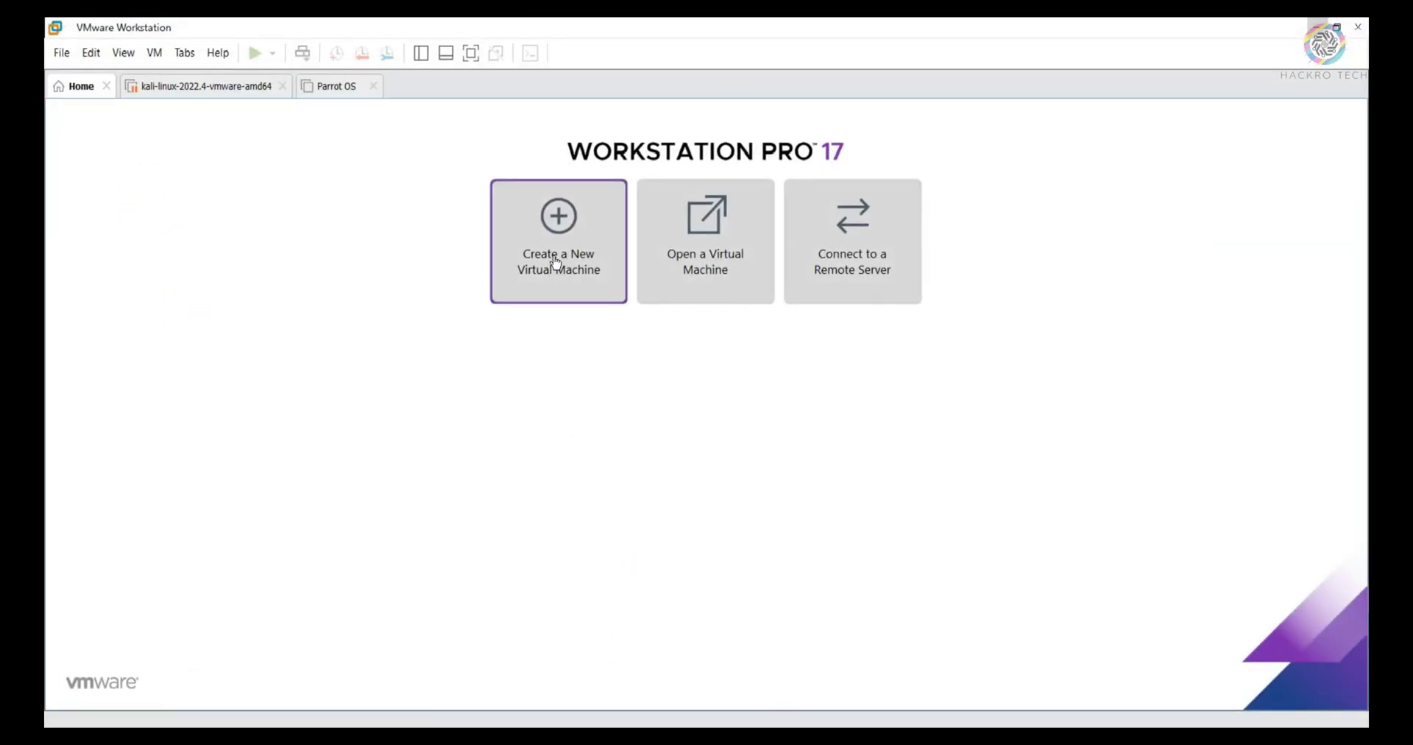
pyautogui.click(556, 262)
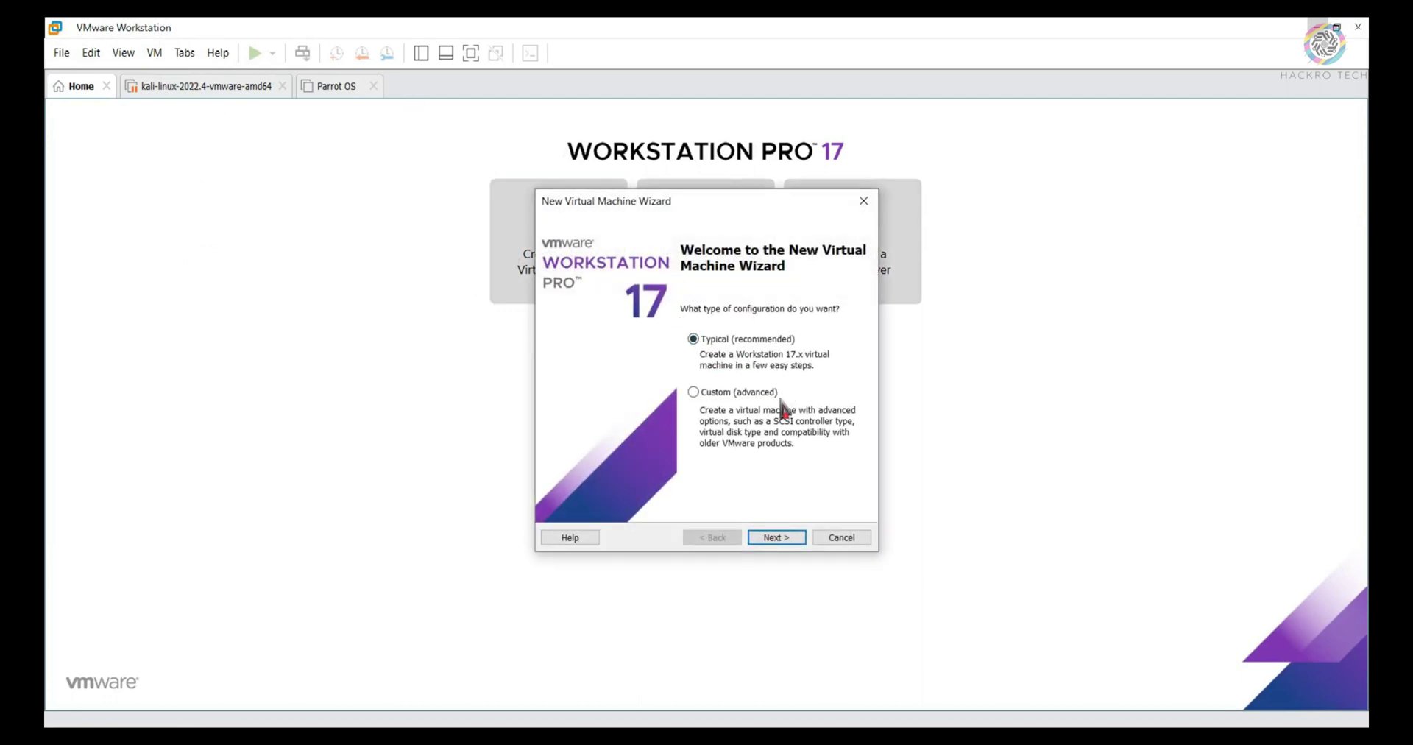
pyautogui.click(795, 543)
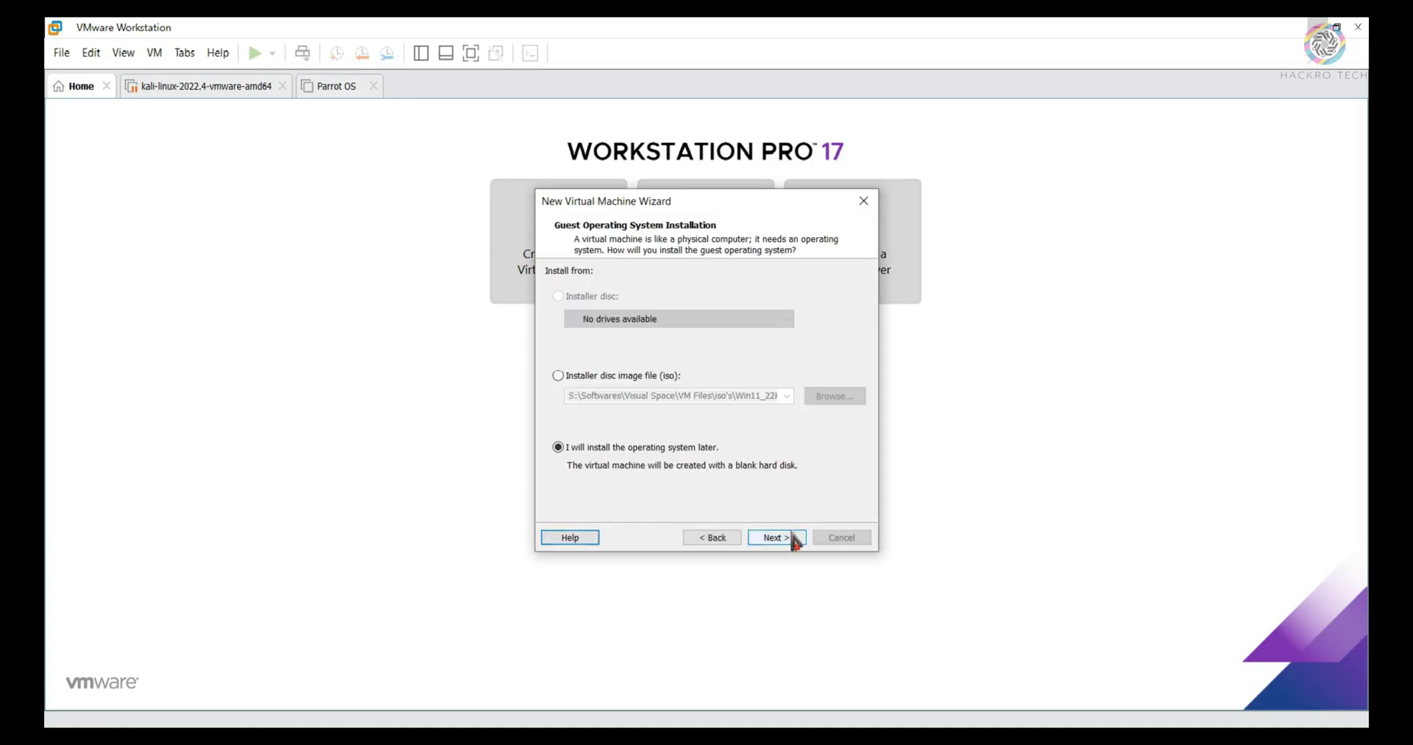
# Choose the disc image Win10_22H2_English_x64v1.iso from the iso's folder as the guest operating system's installation source
pyautogui.click(645, 377)
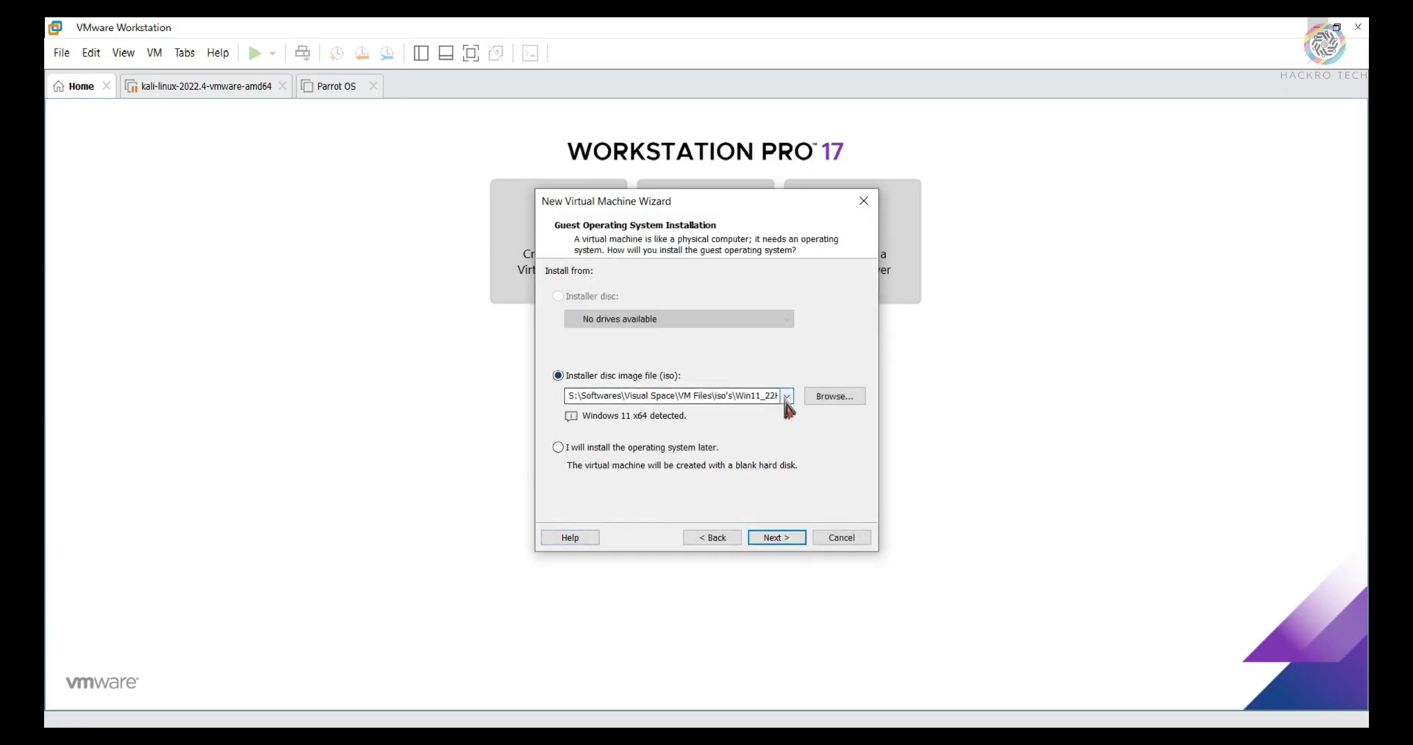
pyautogui.click(785, 402)
pyautogui.click(788, 409)
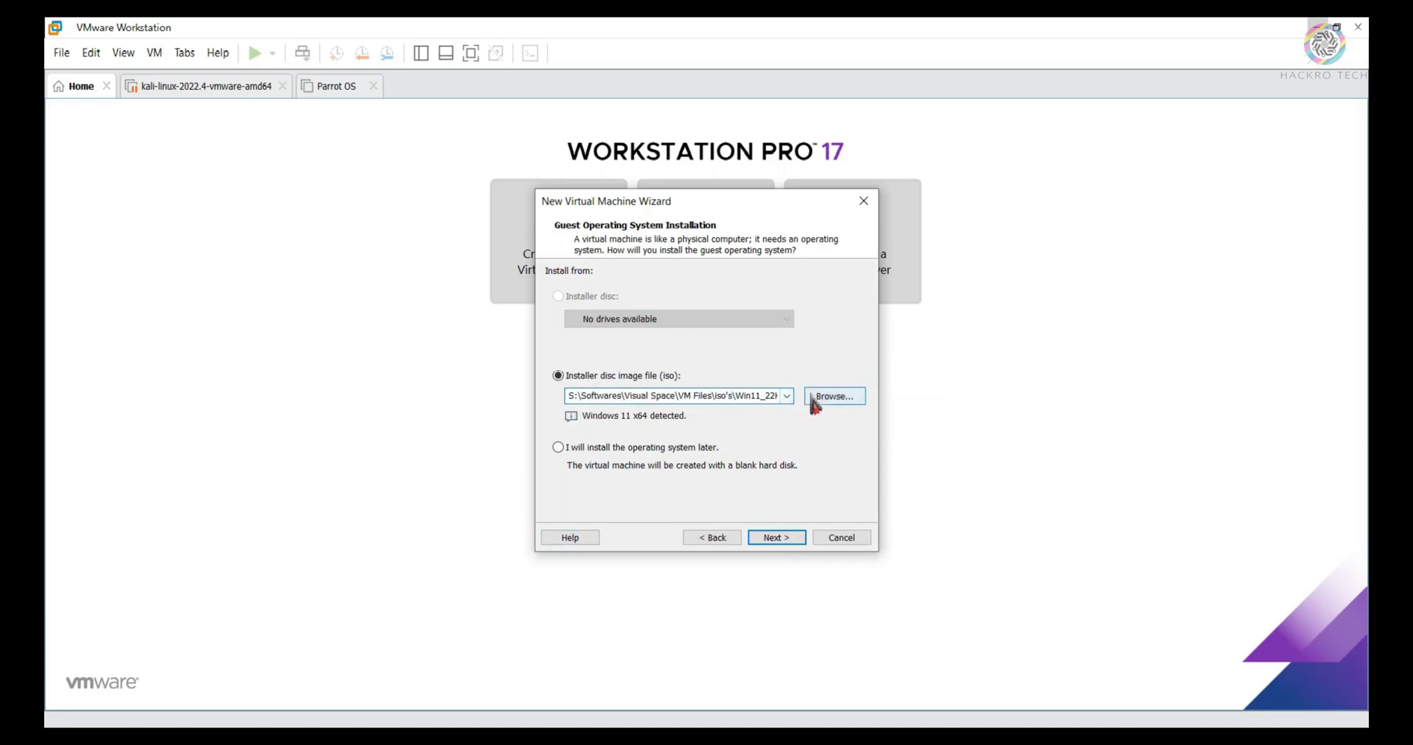
pyautogui.click(815, 396)
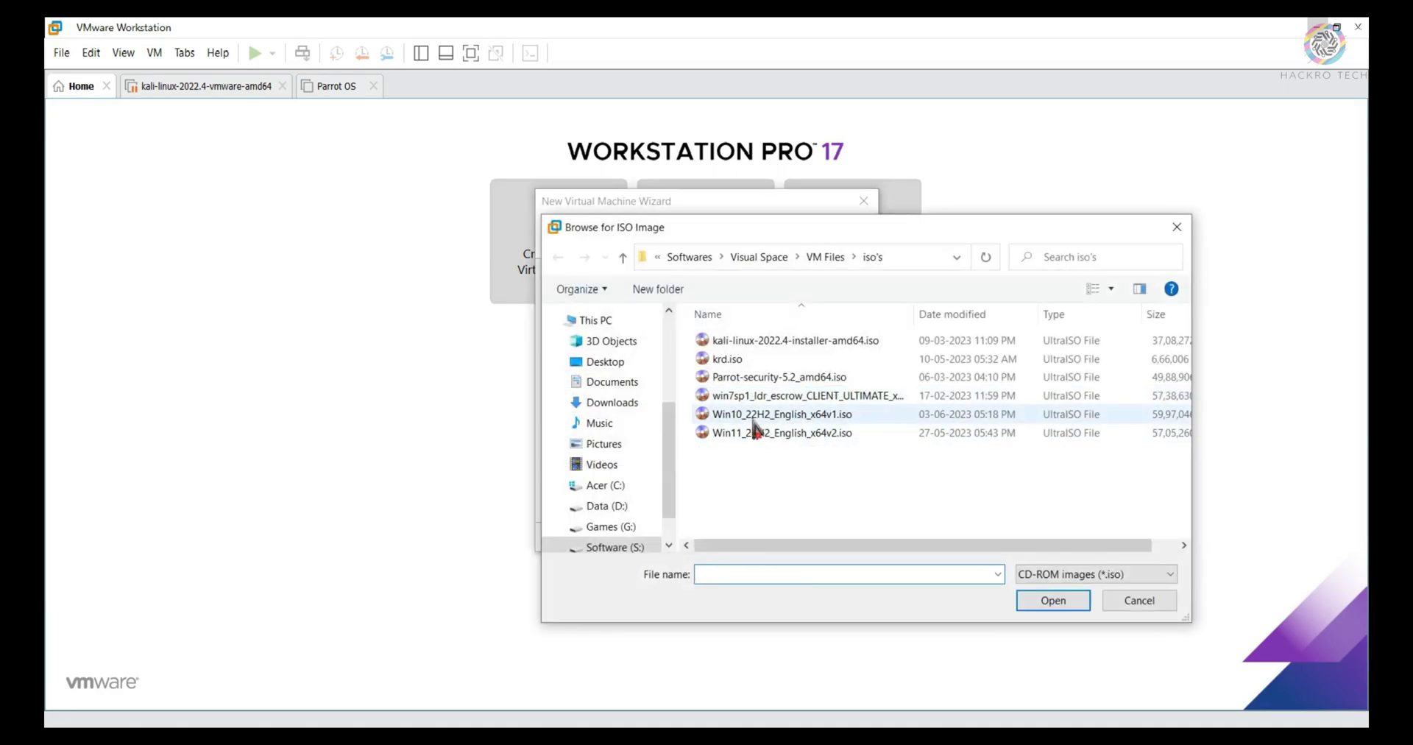
pyautogui.click(809, 416)
pyautogui.click(1052, 599)
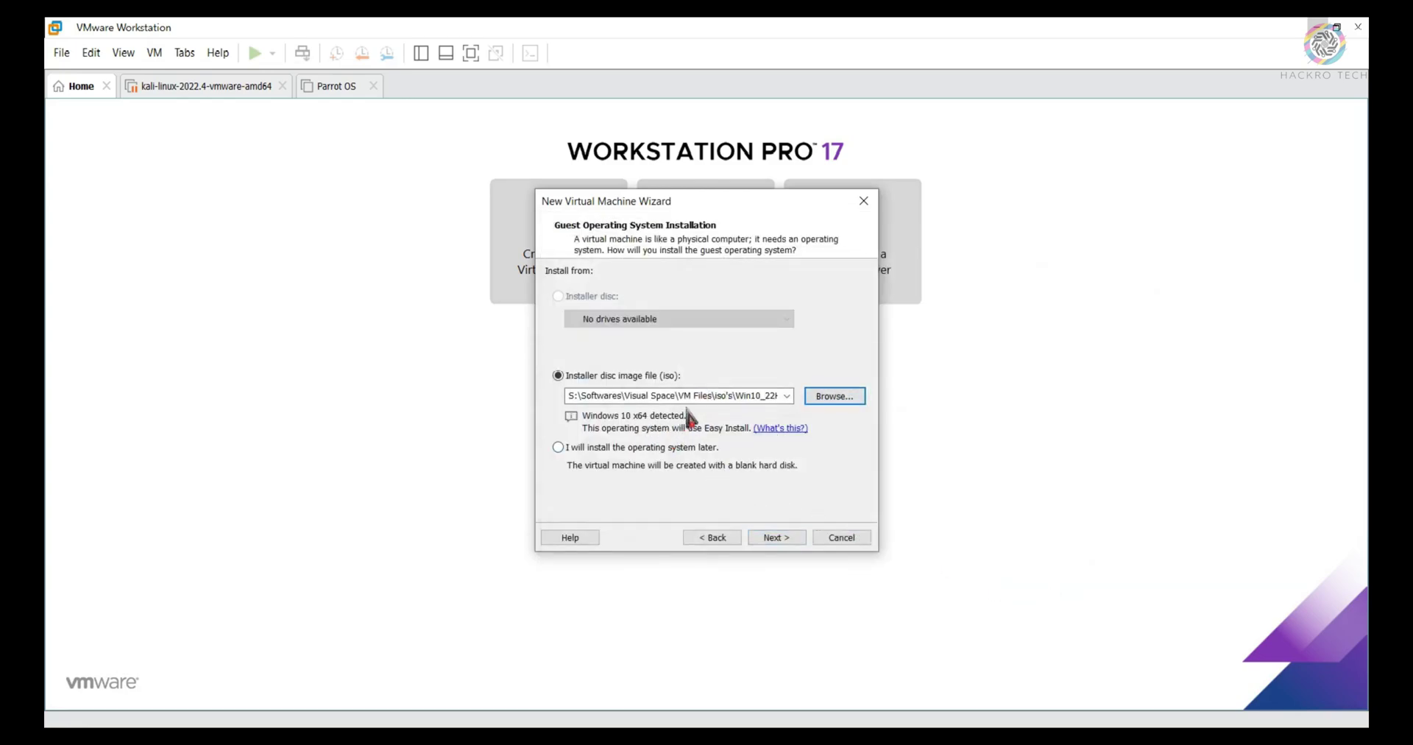
pyautogui.click(778, 542)
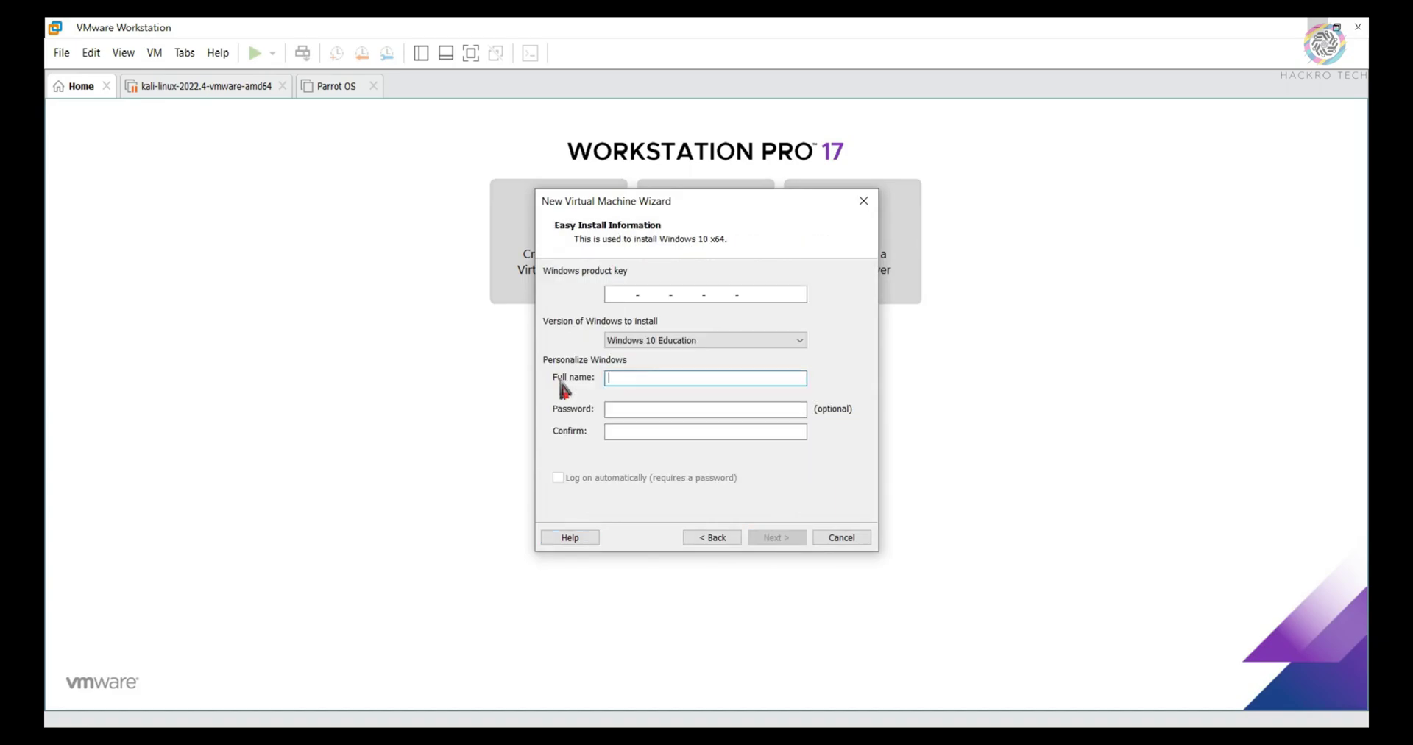
# Enter HackroTech as the full name for Easy Install and continue without a Windows product key or password
pyautogui.write('Hackr')
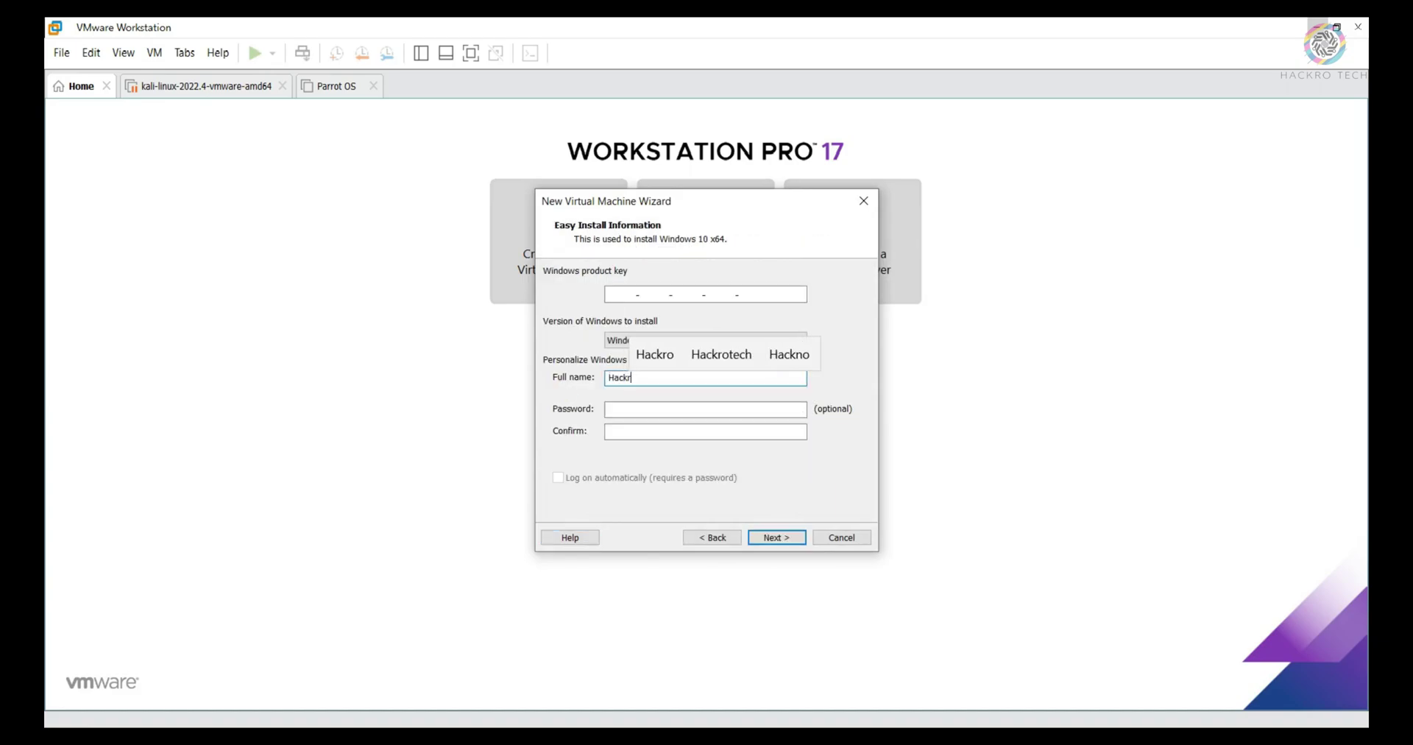
pyautogui.write('oTech')
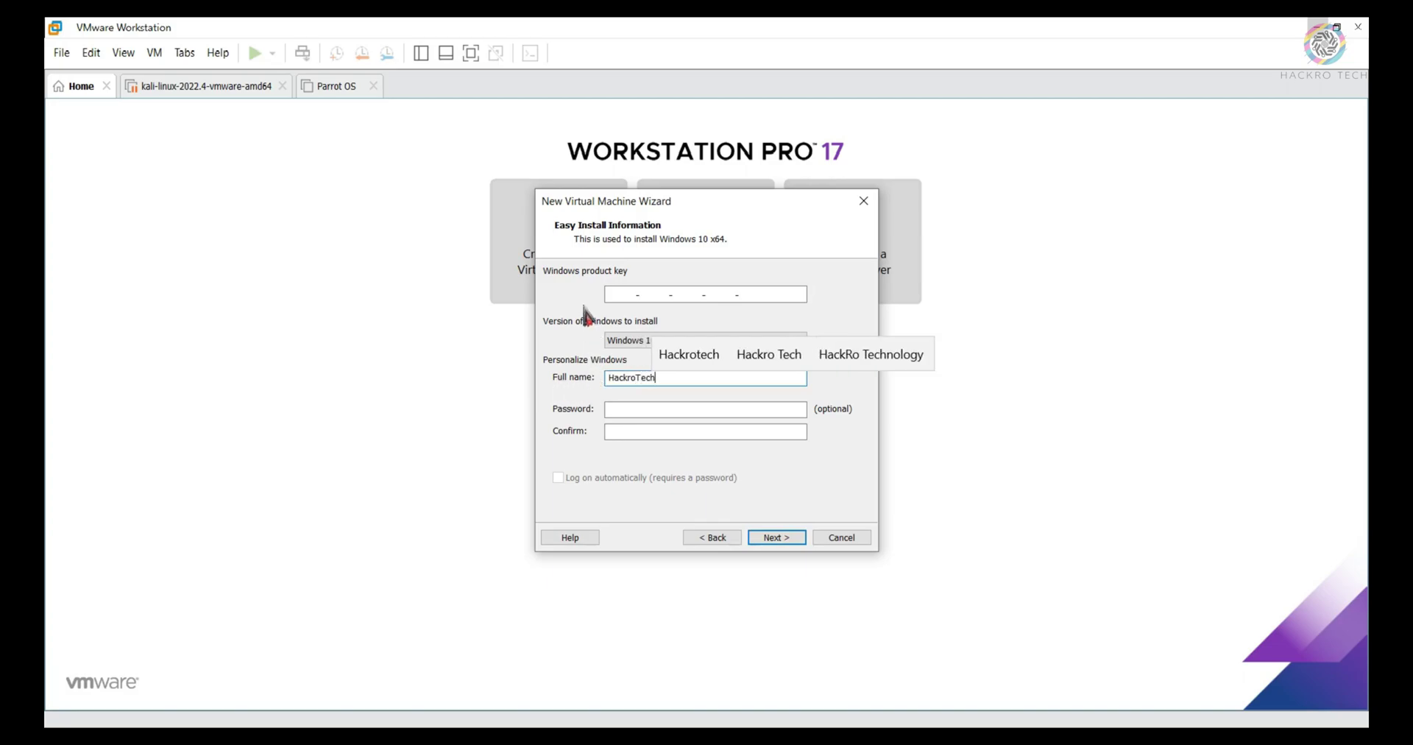
pyautogui.click(784, 540)
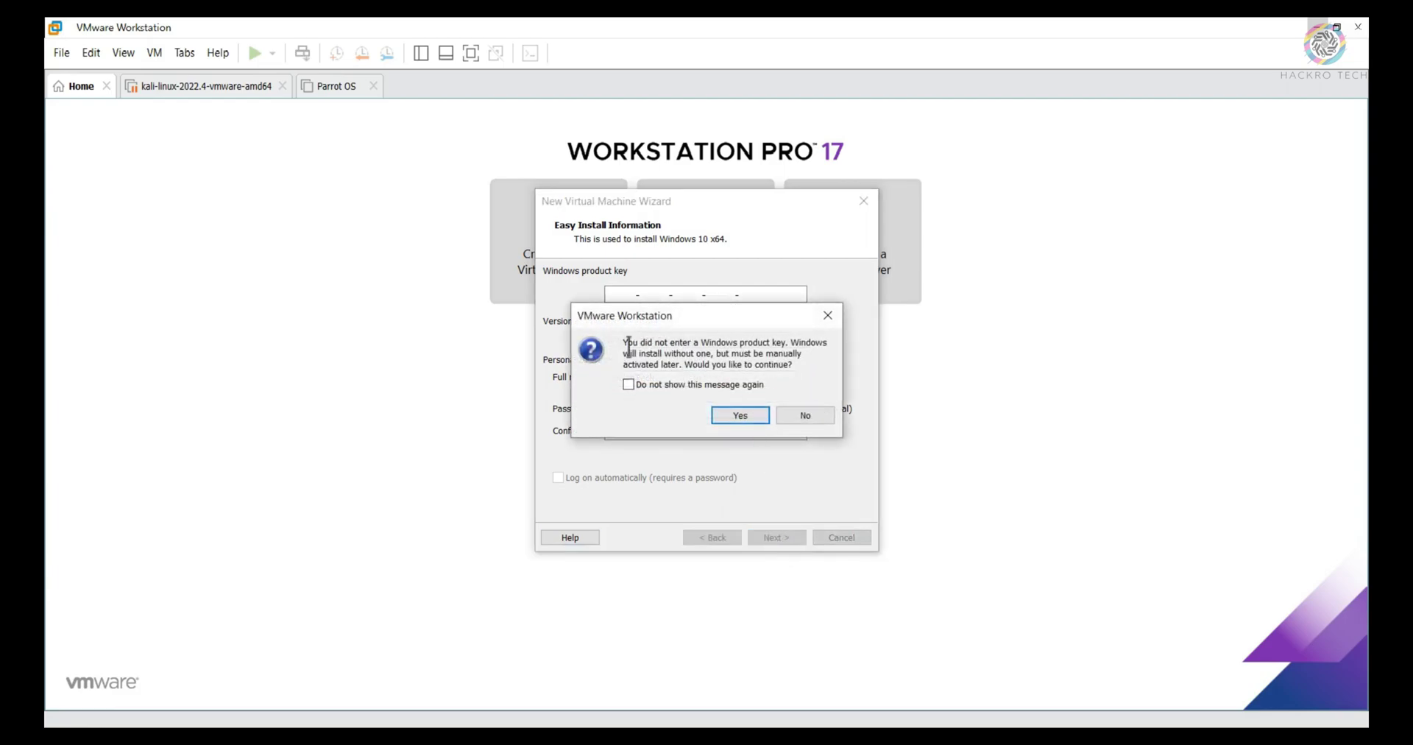
pyautogui.click(740, 415)
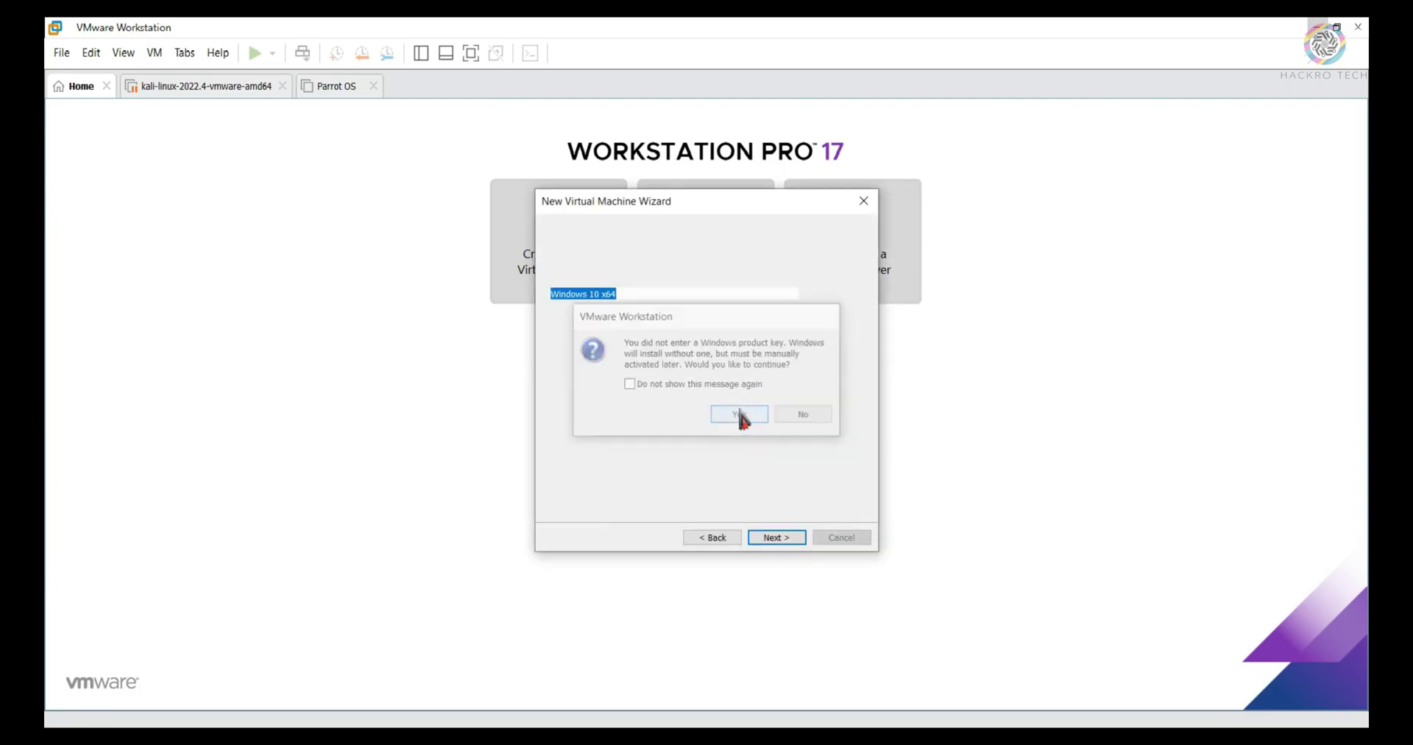
# Browse for the virtual machine's location to the VMs folder under Softwares\Visual Space\VM Files on the S: drive
pyautogui.click(666, 295)
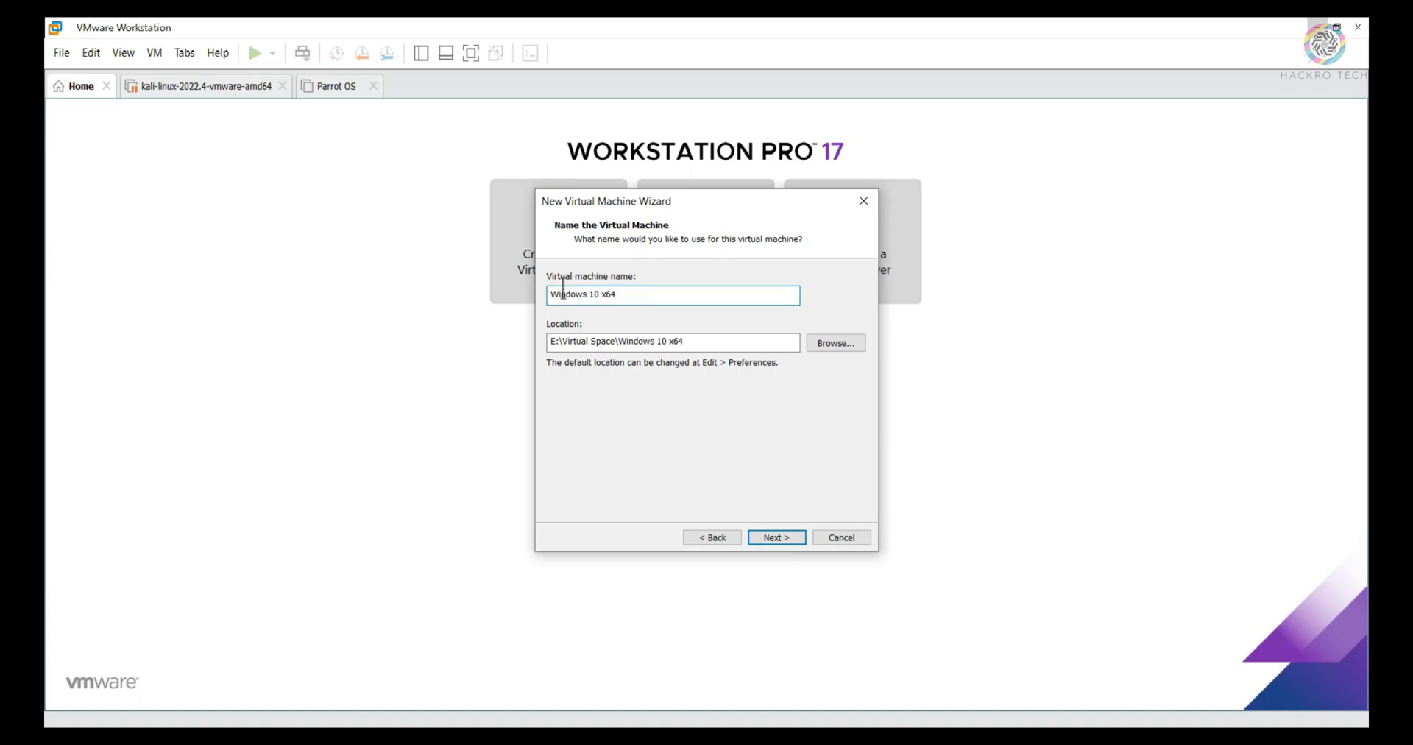
pyautogui.click(825, 346)
pyautogui.scroll(-3, 688, 361)
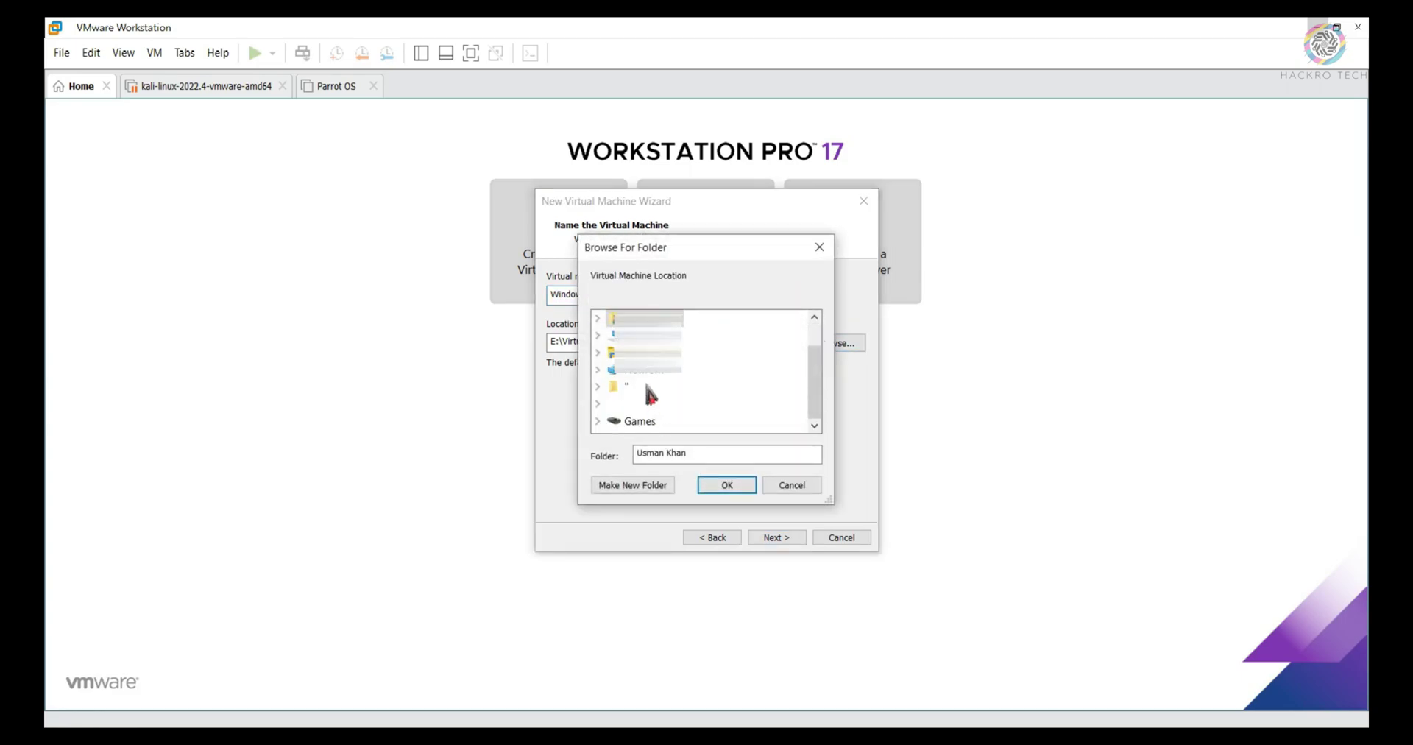
pyautogui.click(641, 338)
pyautogui.scroll(-4, 660, 377)
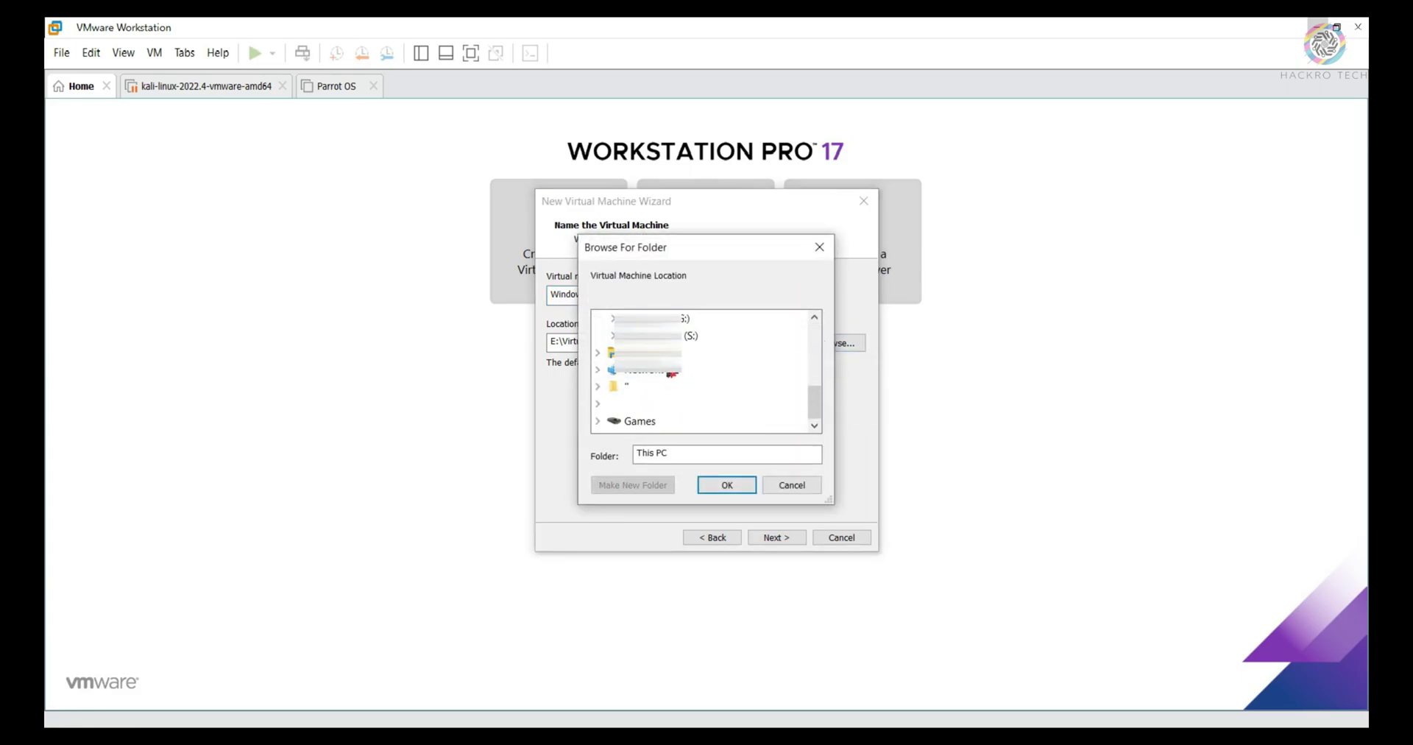
pyautogui.scroll(2, 672, 350)
pyautogui.doubleClick(672, 352)
pyautogui.doubleClick(689, 366)
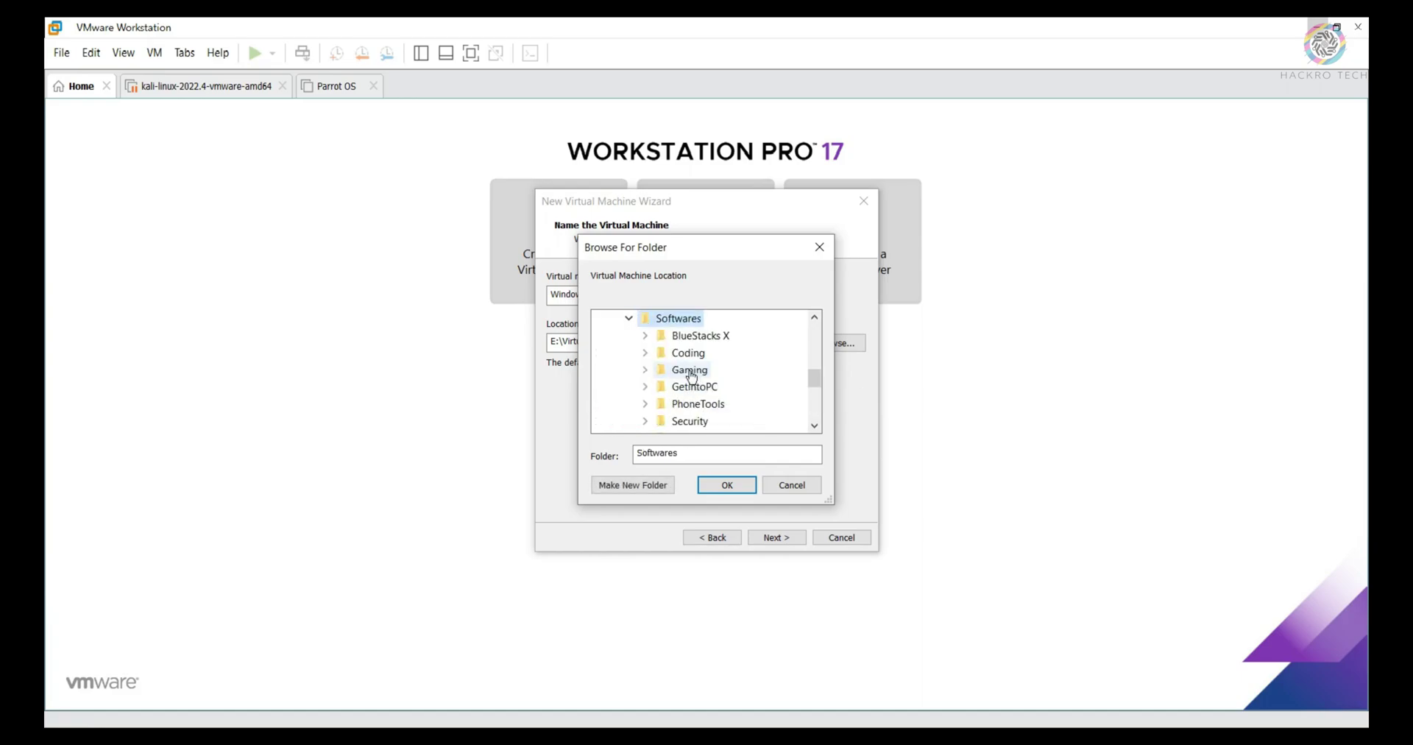
pyautogui.scroll(-2, 692, 377)
pyautogui.doubleClick(703, 353)
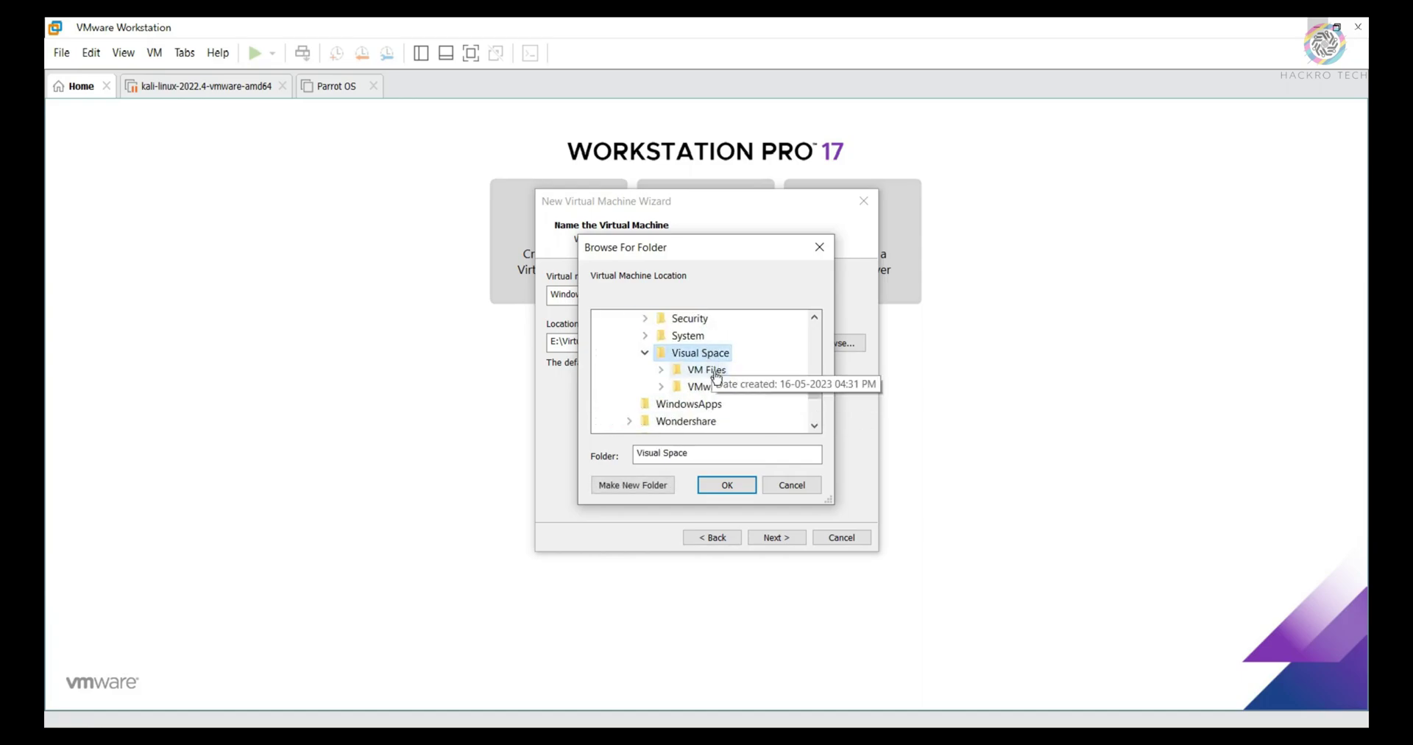
pyautogui.doubleClick(717, 372)
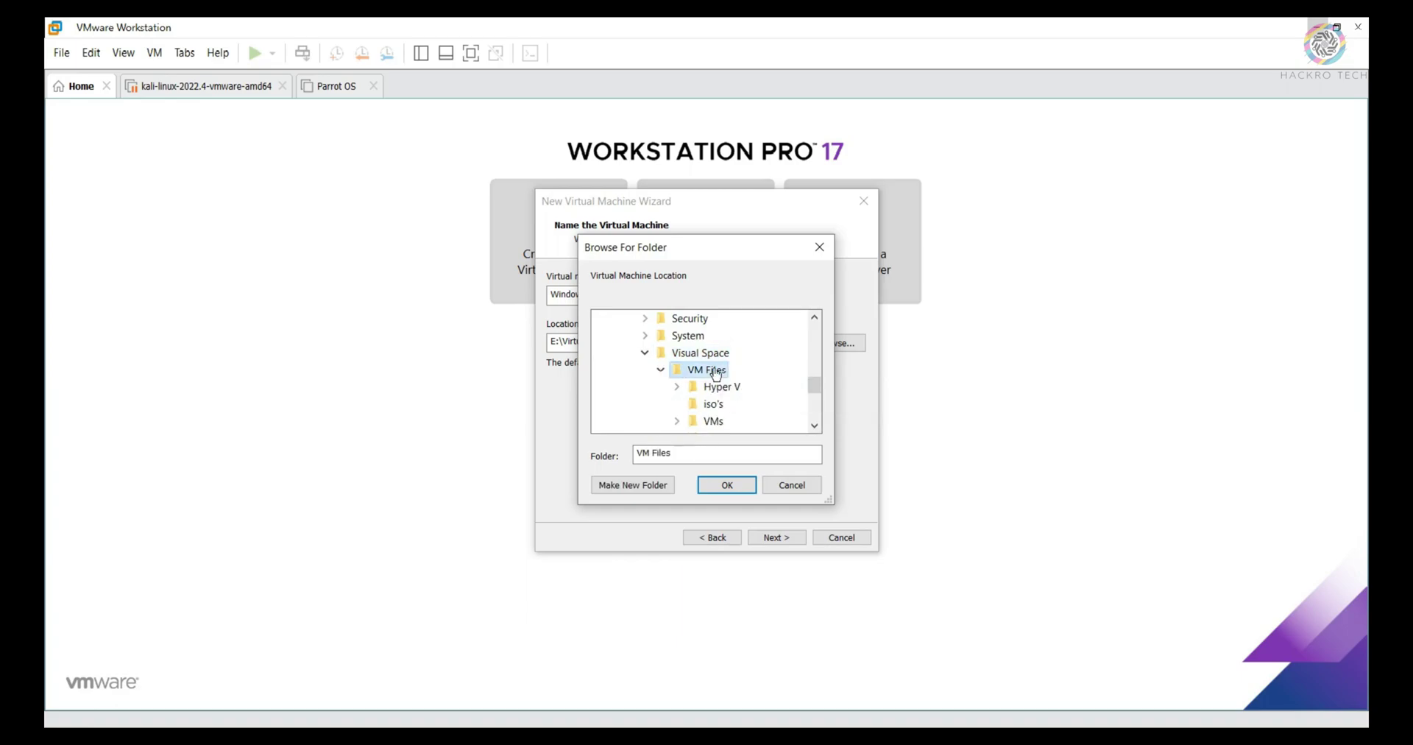
pyautogui.moveTo(707, 254); pyautogui.dragTo(957, 223)
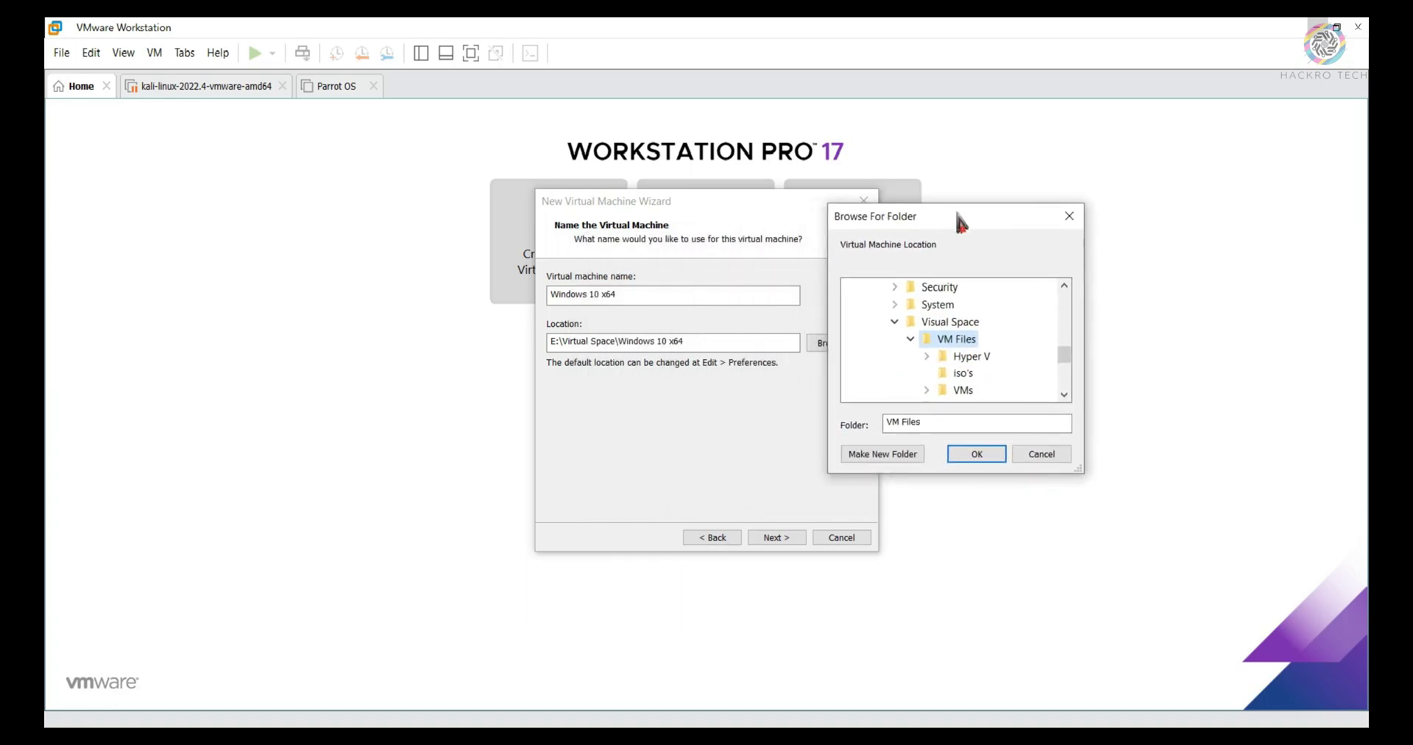
pyautogui.doubleClick(966, 391)
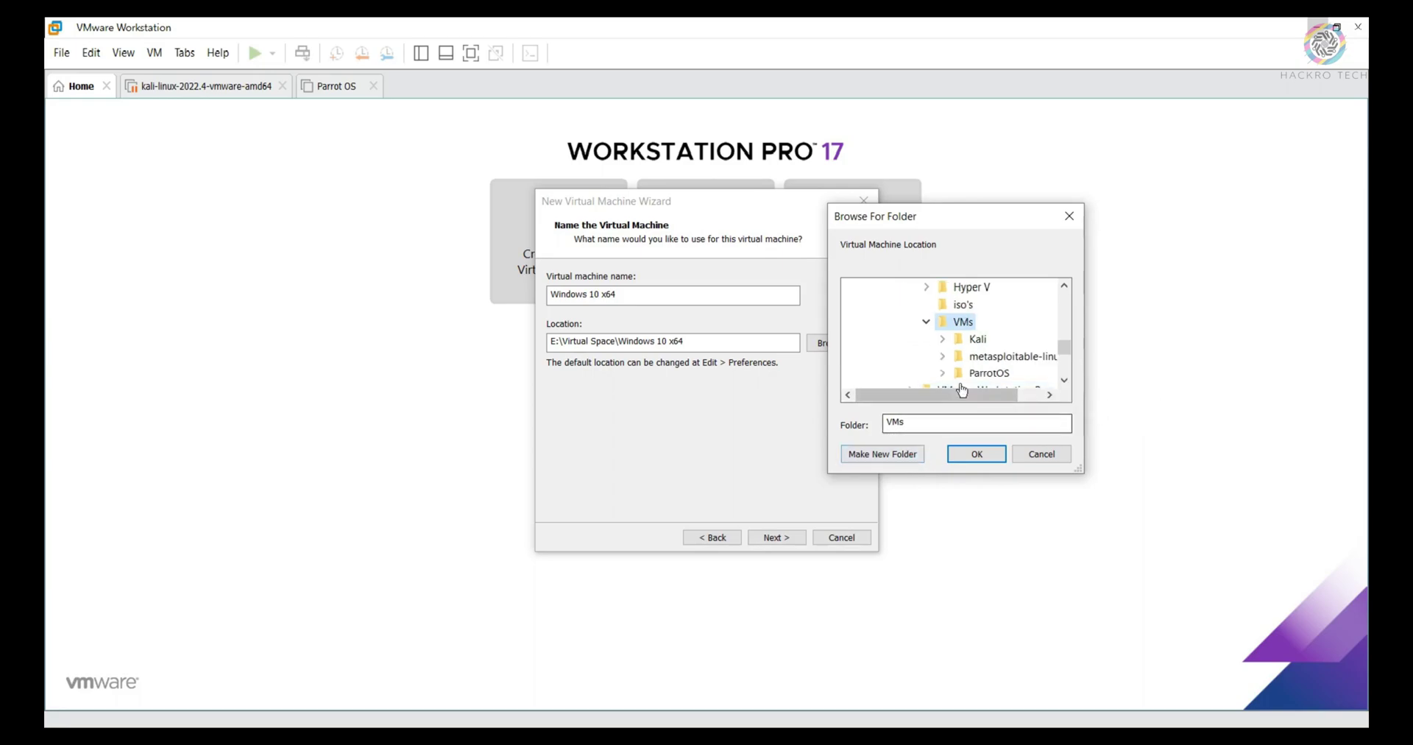
# Create a folder named Windows 10 inside VMs and accept it as the virtual machine's location
pyautogui.click(917, 455)
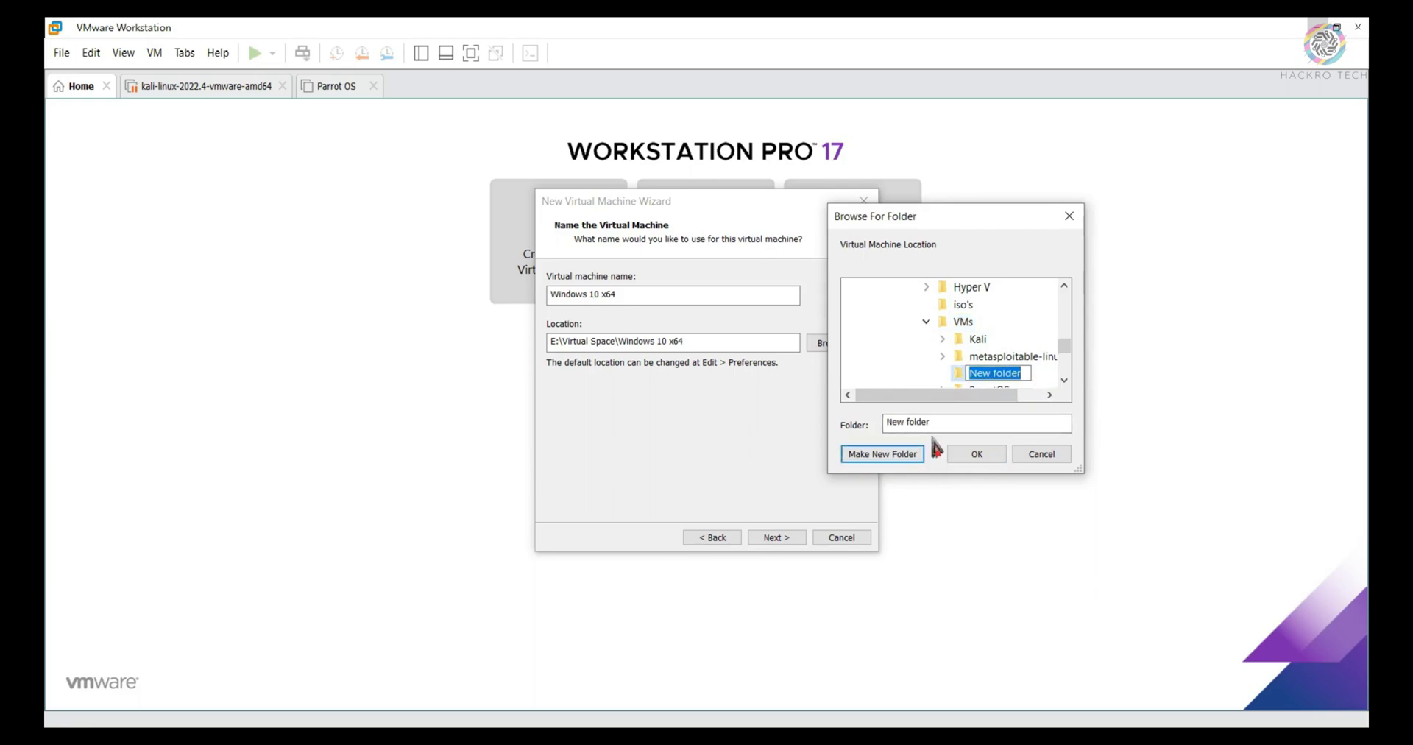
pyautogui.write('Wind')
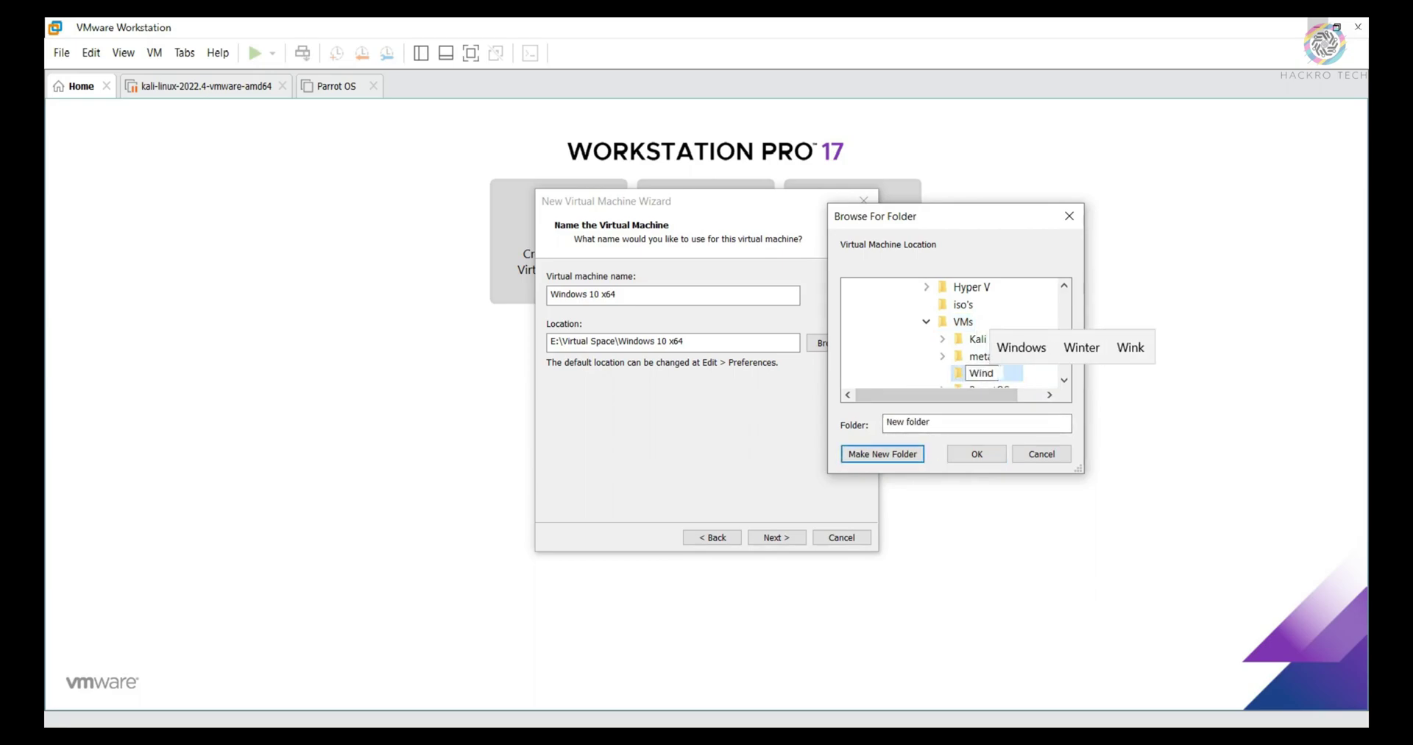
pyautogui.write('ows 10')
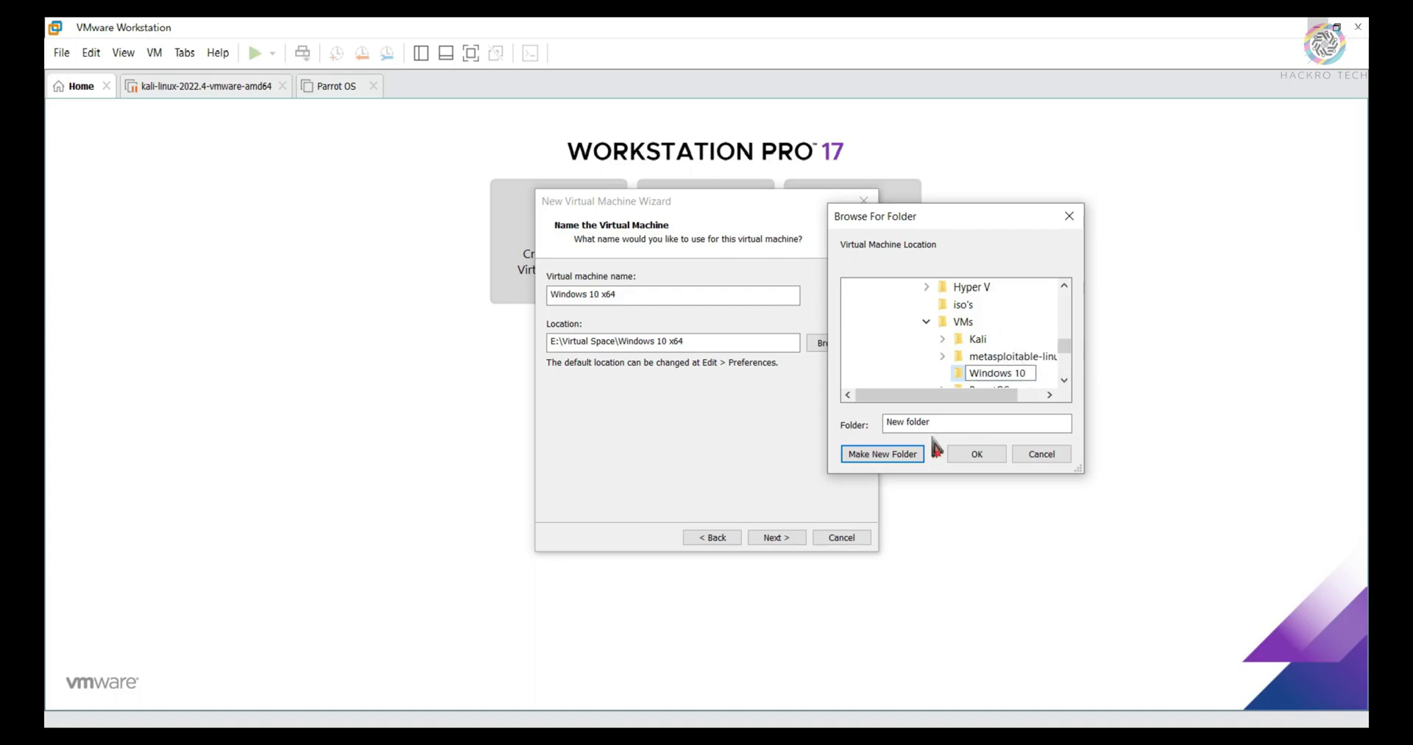
pyautogui.press('Return')
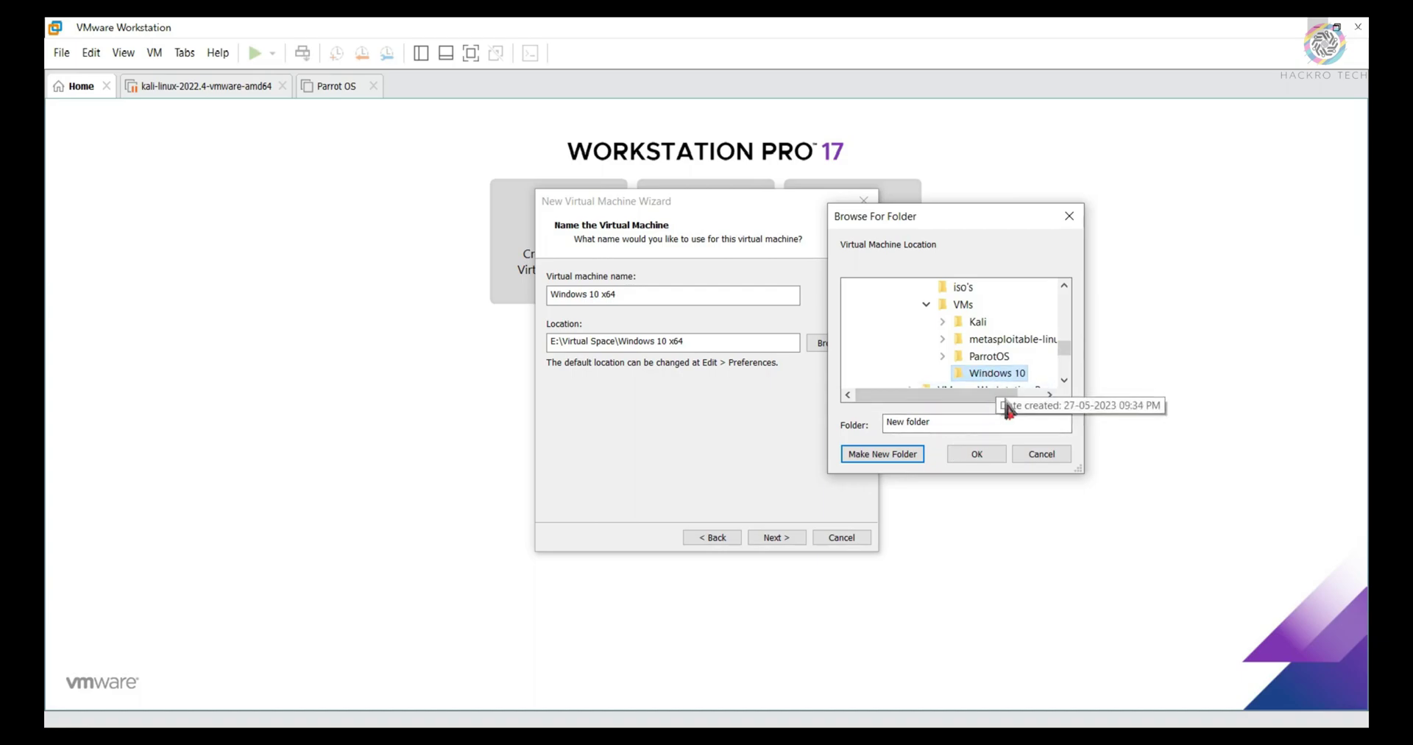
pyautogui.click(980, 460)
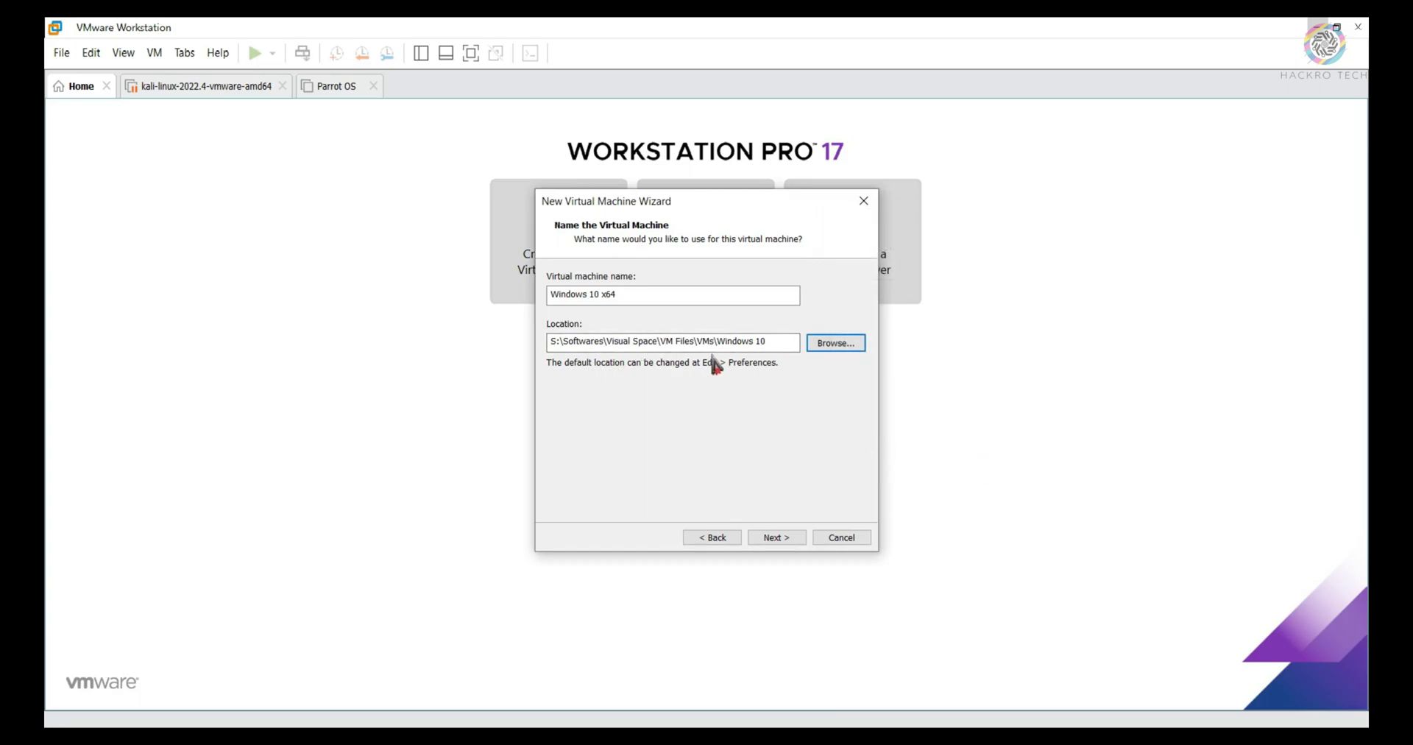
pyautogui.click(782, 543)
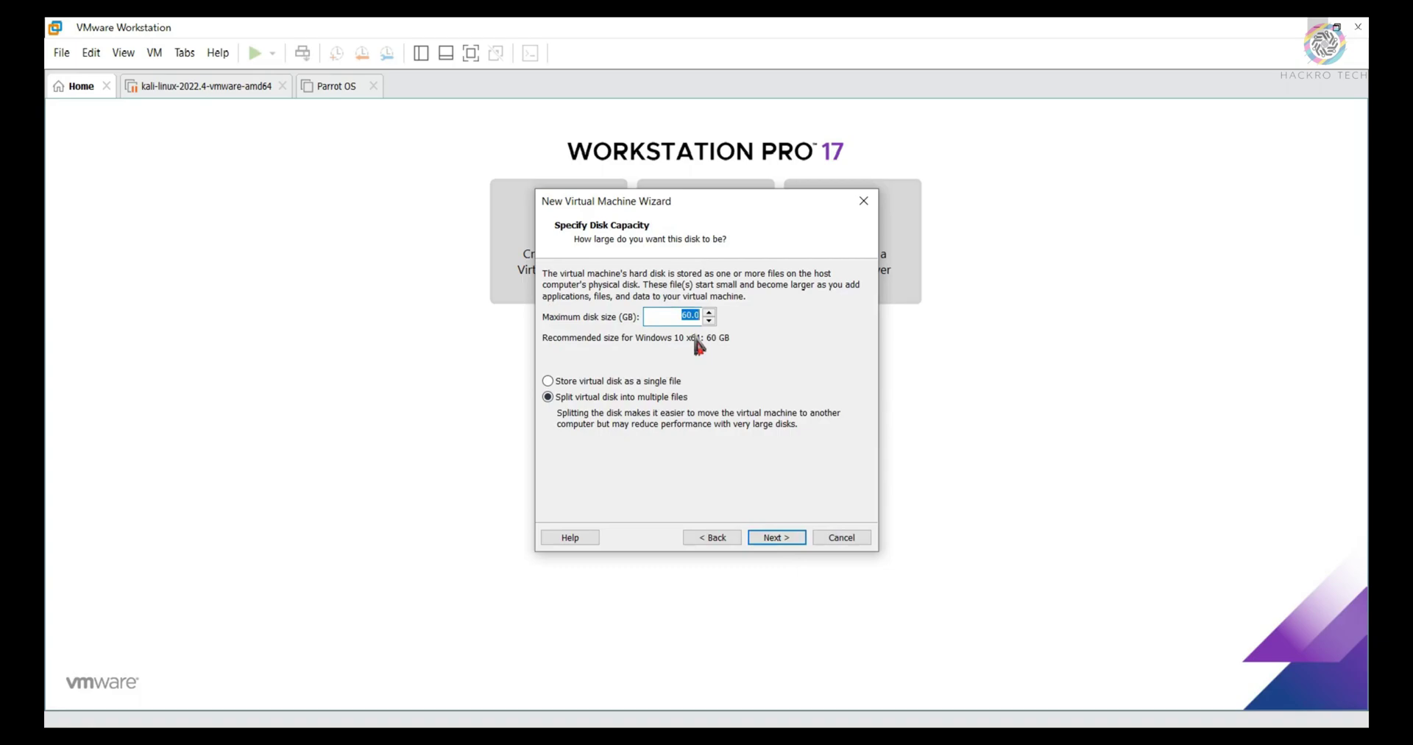
# Set the maximum disk size to 40 GB and store the virtual disk as a single file
pyautogui.write('40')
pyautogui.click(549, 381)
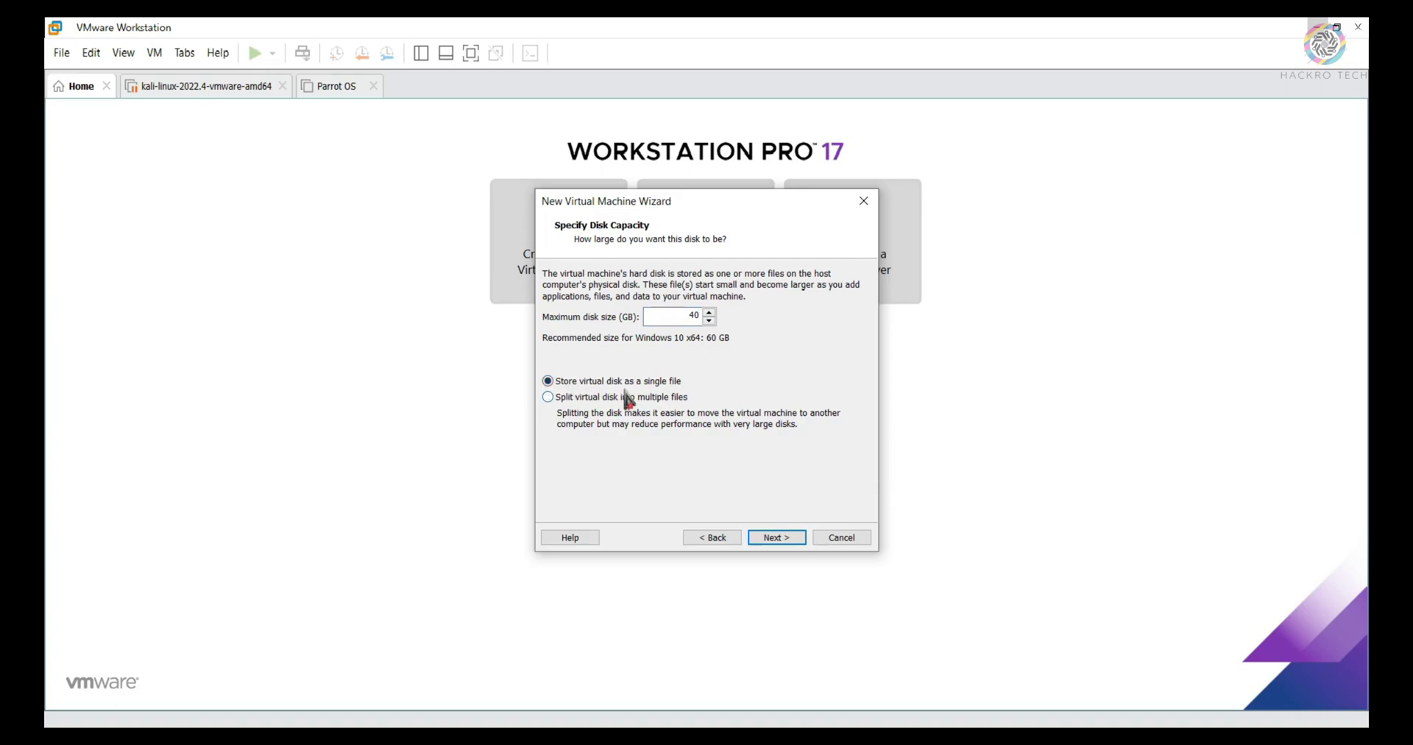
pyautogui.click(779, 538)
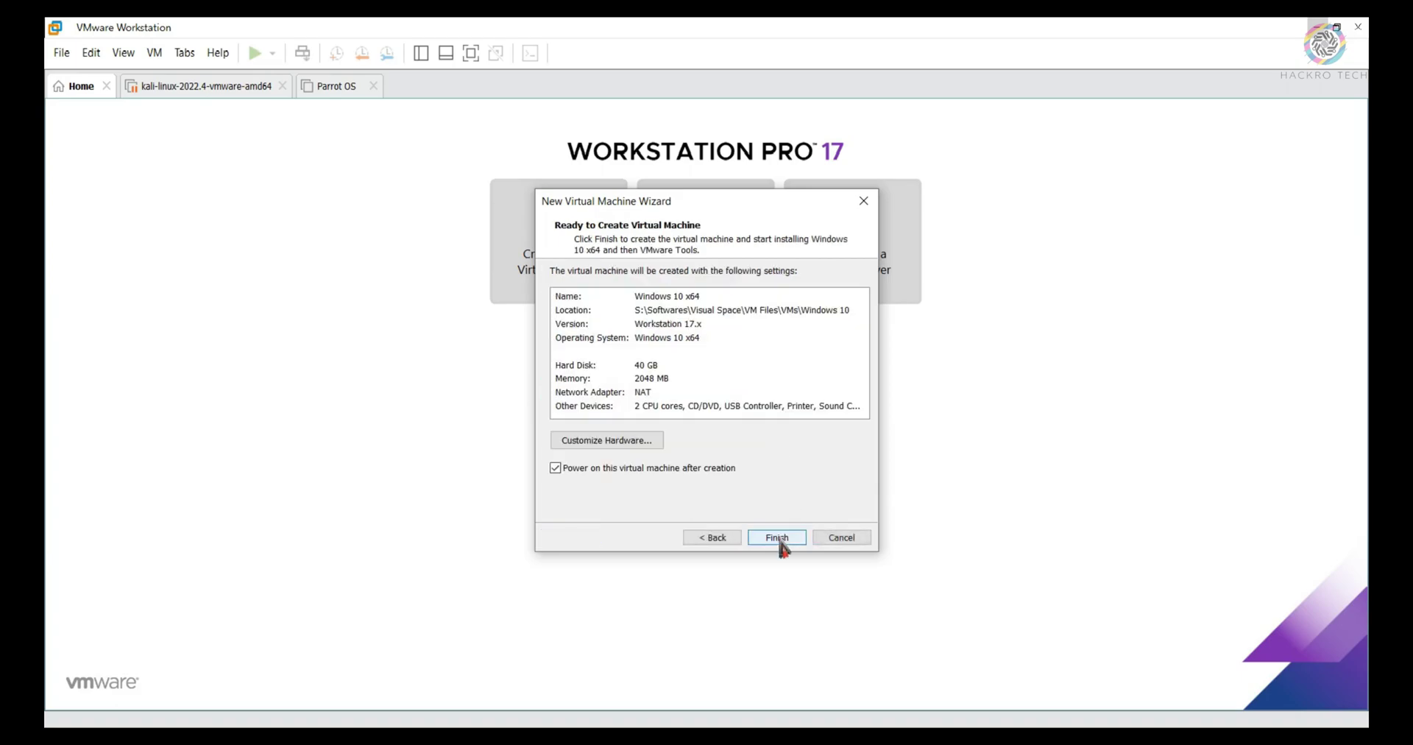
# Customize the virtual machine's hardware by raising its memory to 3188 MB
pyautogui.click(643, 439)
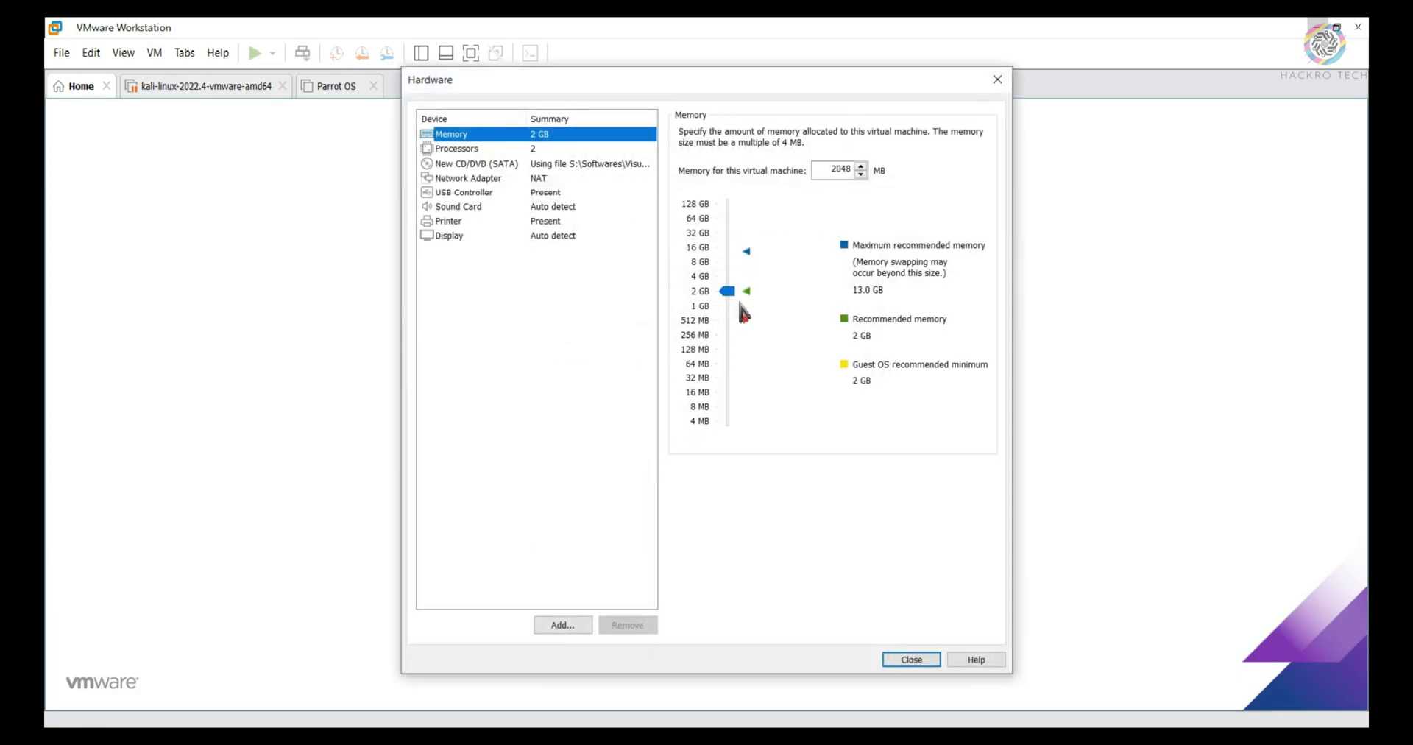
pyautogui.moveTo(736, 296)
pyautogui.mouseDown()
pyautogui.moveTo(734, 278)
pyautogui.moveTo(742, 289)
pyautogui.mouseUp()
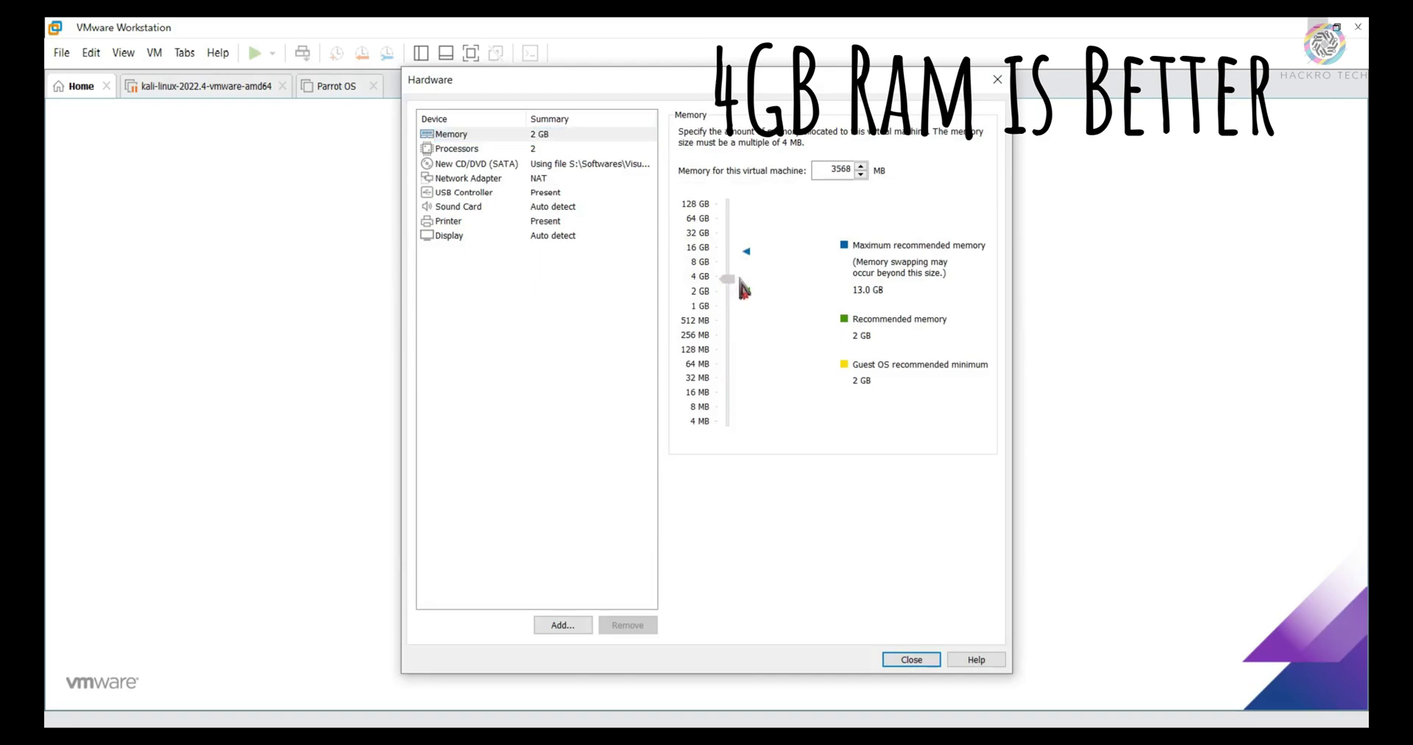
pyautogui.click(862, 175)
pyautogui.click(863, 175)
pyautogui.click(863, 175)
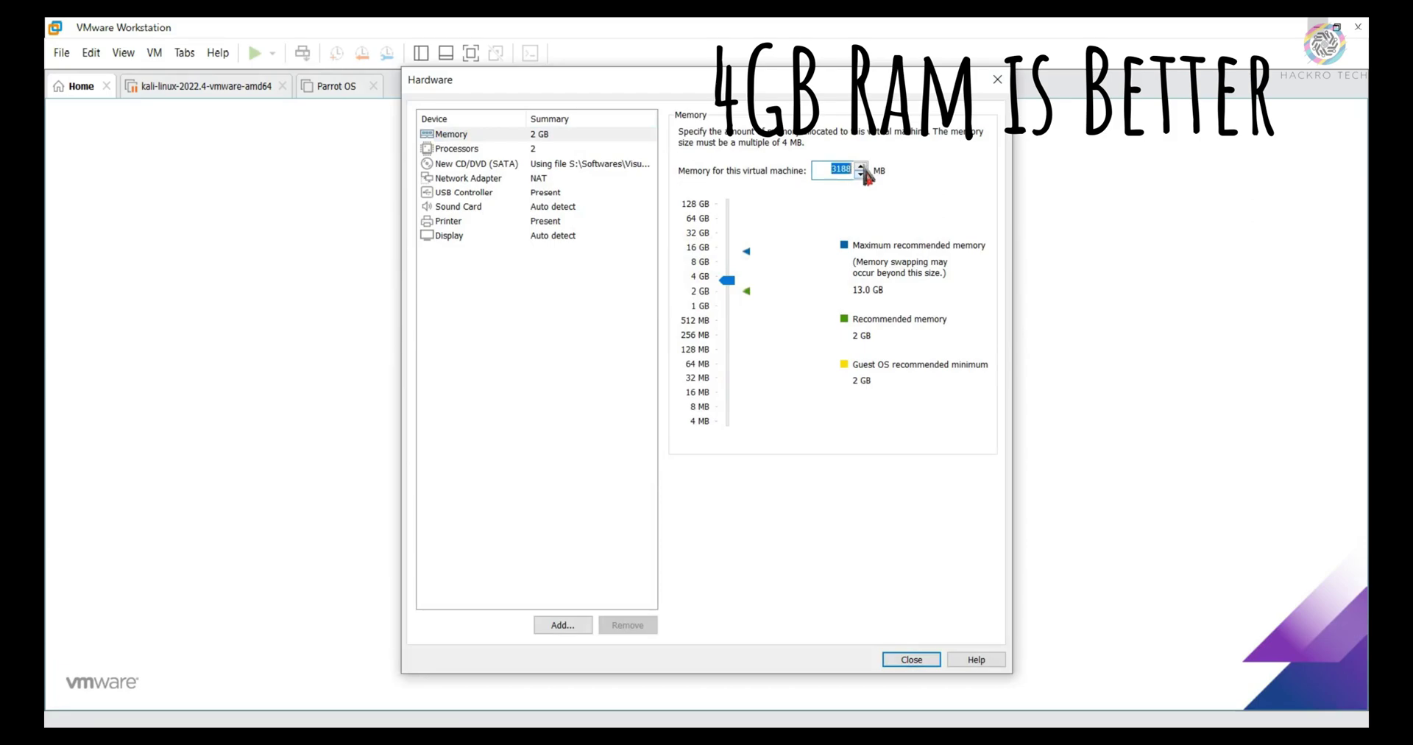
# Review the processor and network adapter settings, and finish creating the Windows 10 x64 virtual machine so that it powers on
pyautogui.click(522, 149)
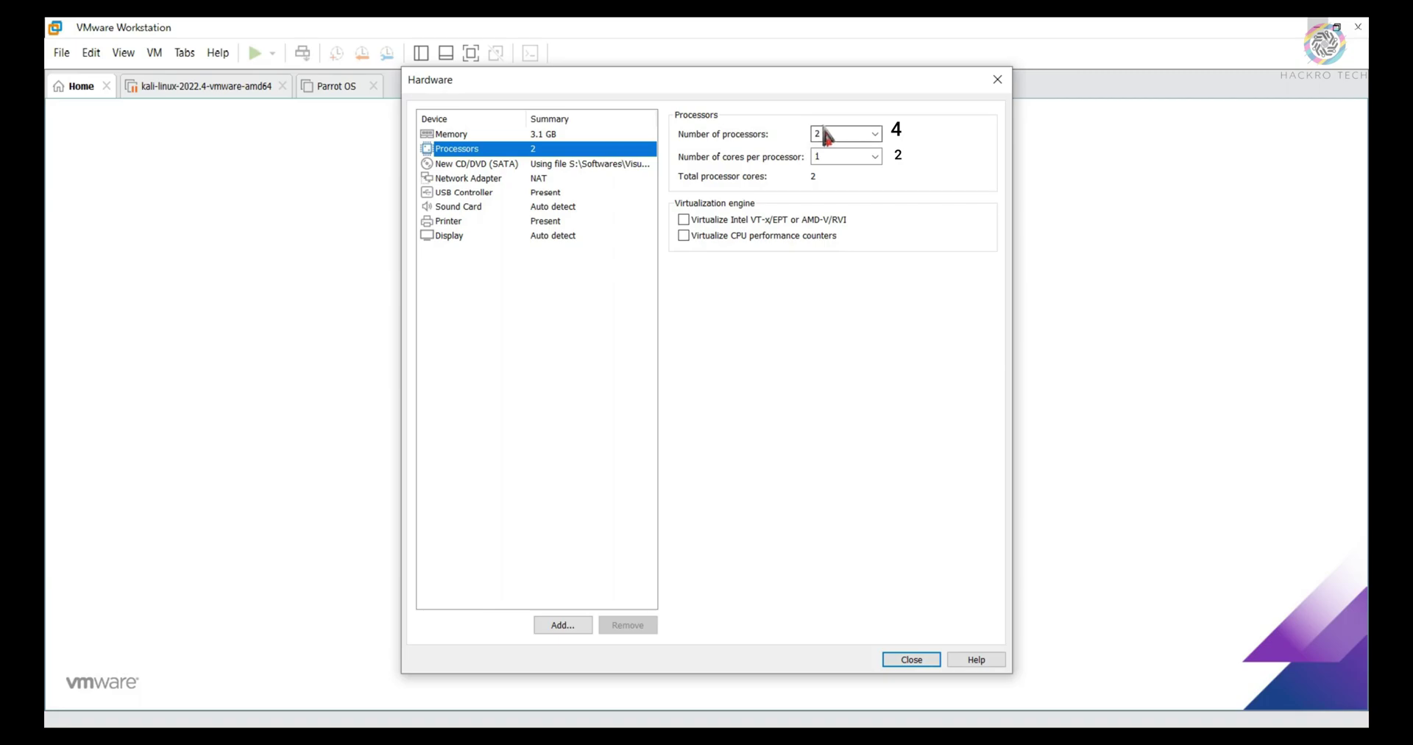
pyautogui.click(603, 178)
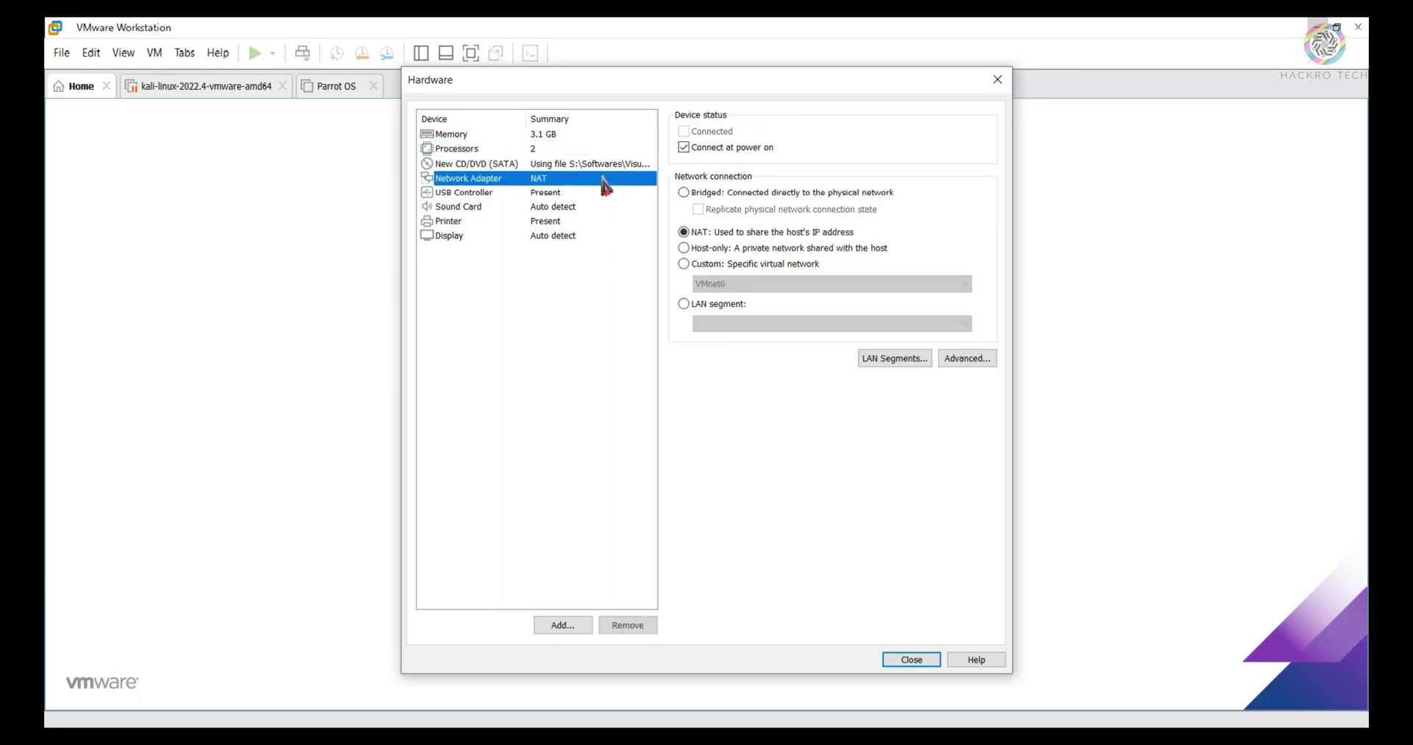
pyautogui.click(911, 660)
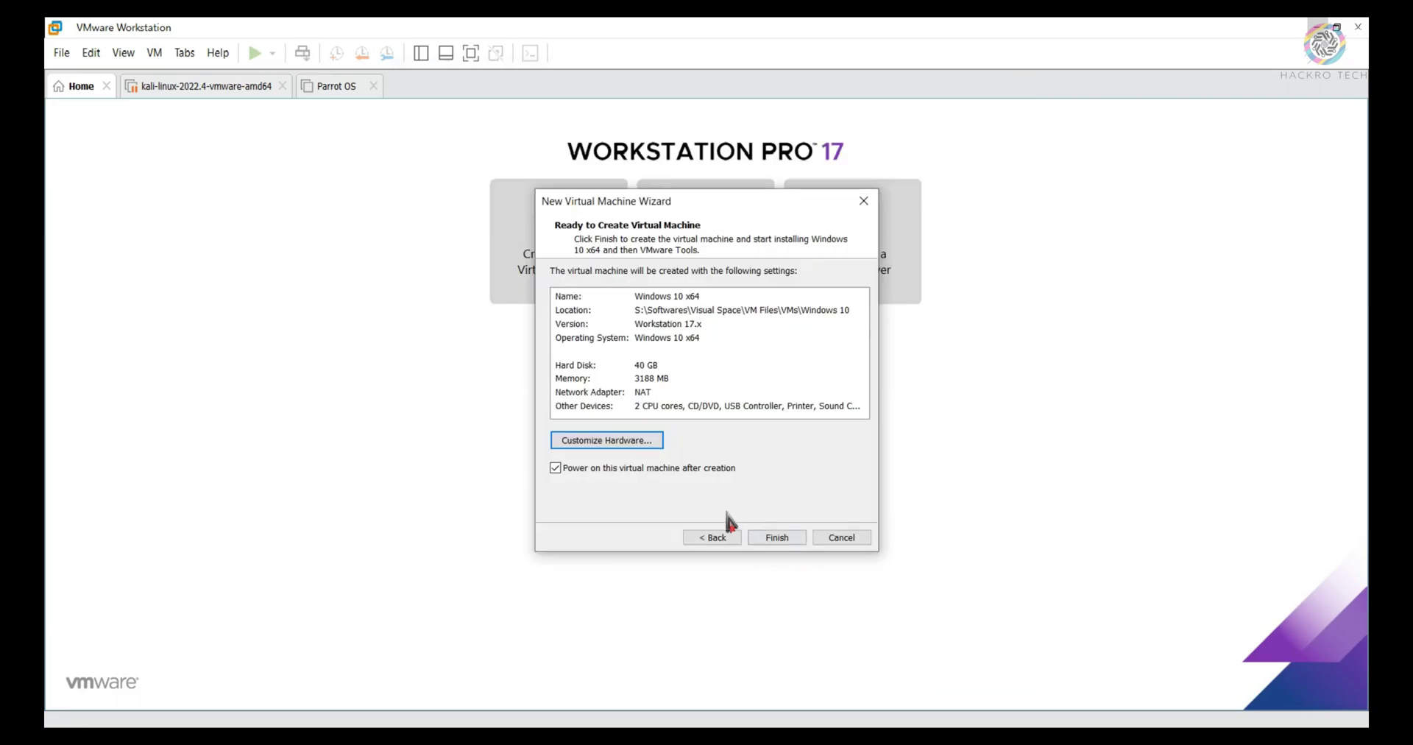
pyautogui.click(794, 538)
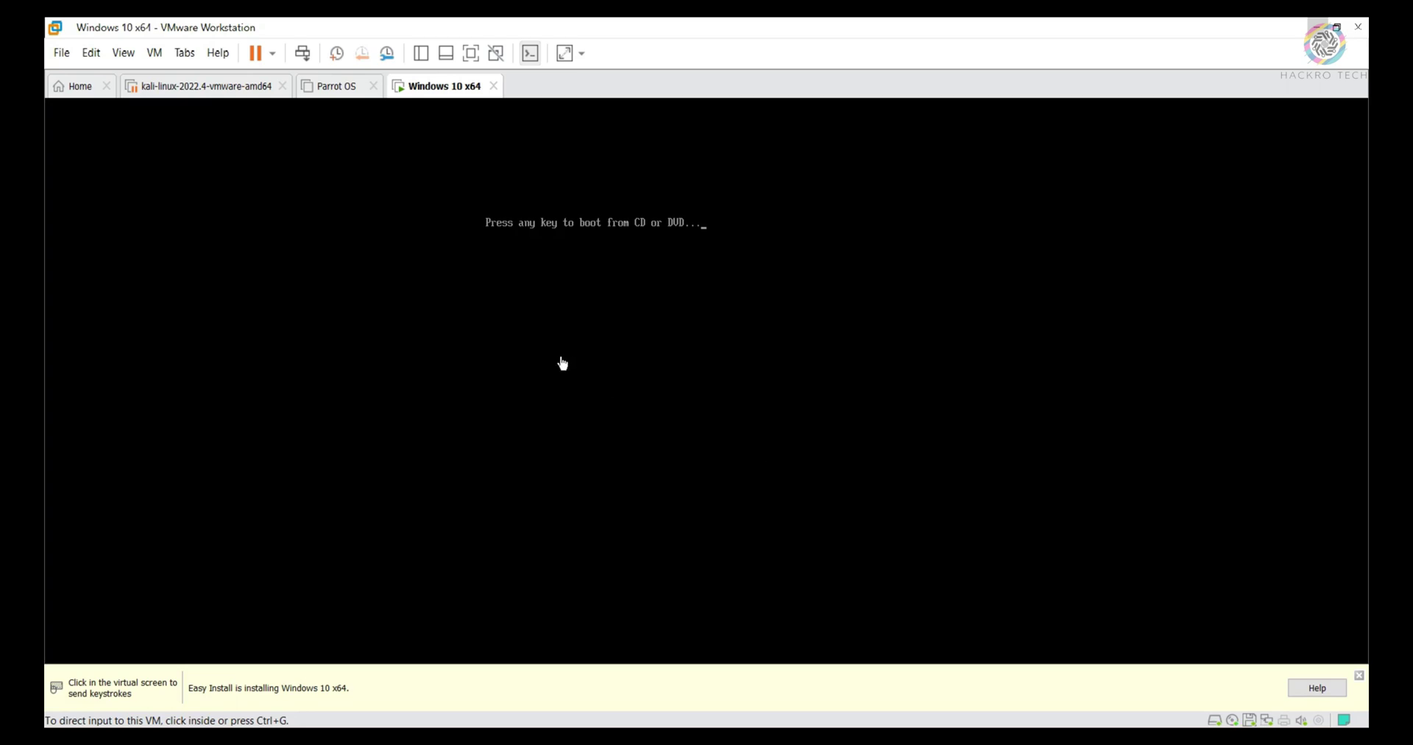
# Boot the virtual machine from the CD or DVD, release the cursor and dismiss the Easy Install notice
pyautogui.click(631, 302)
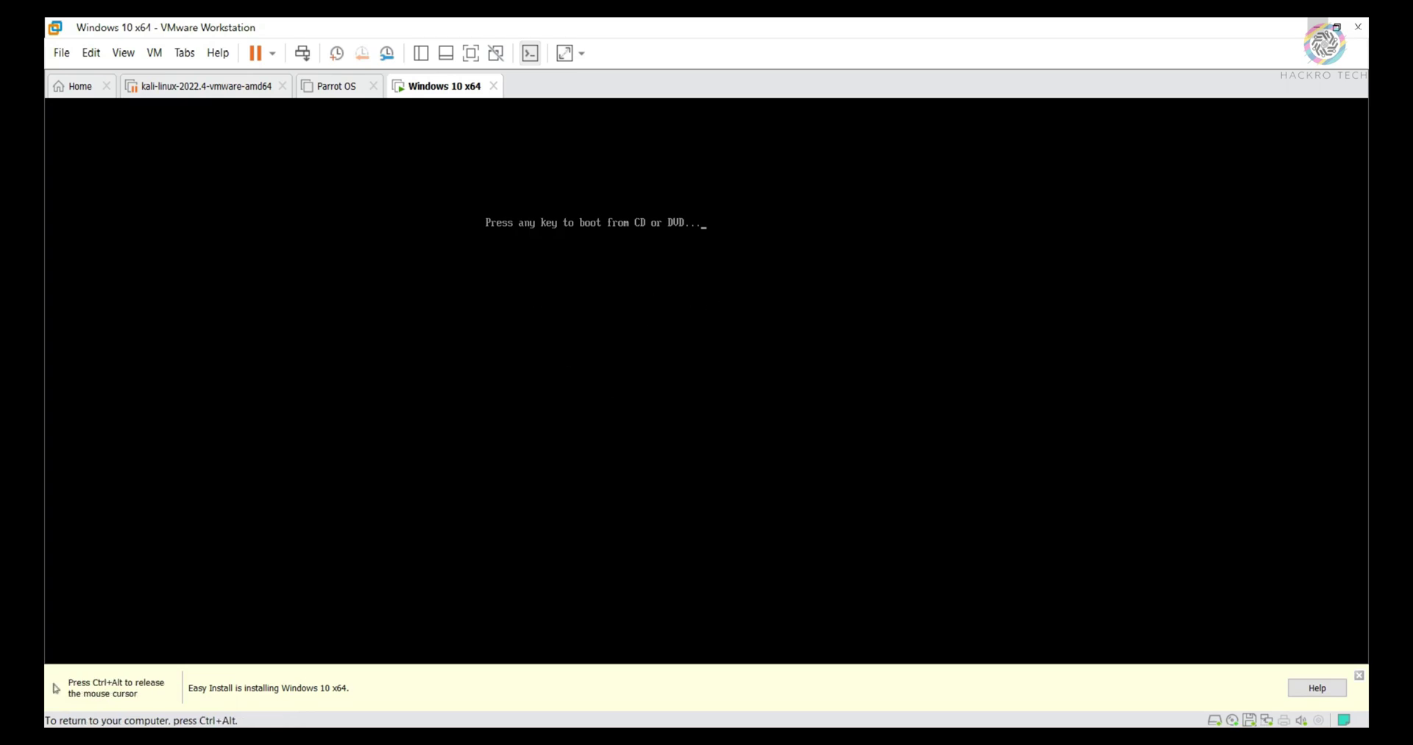
pyautogui.press('Return')
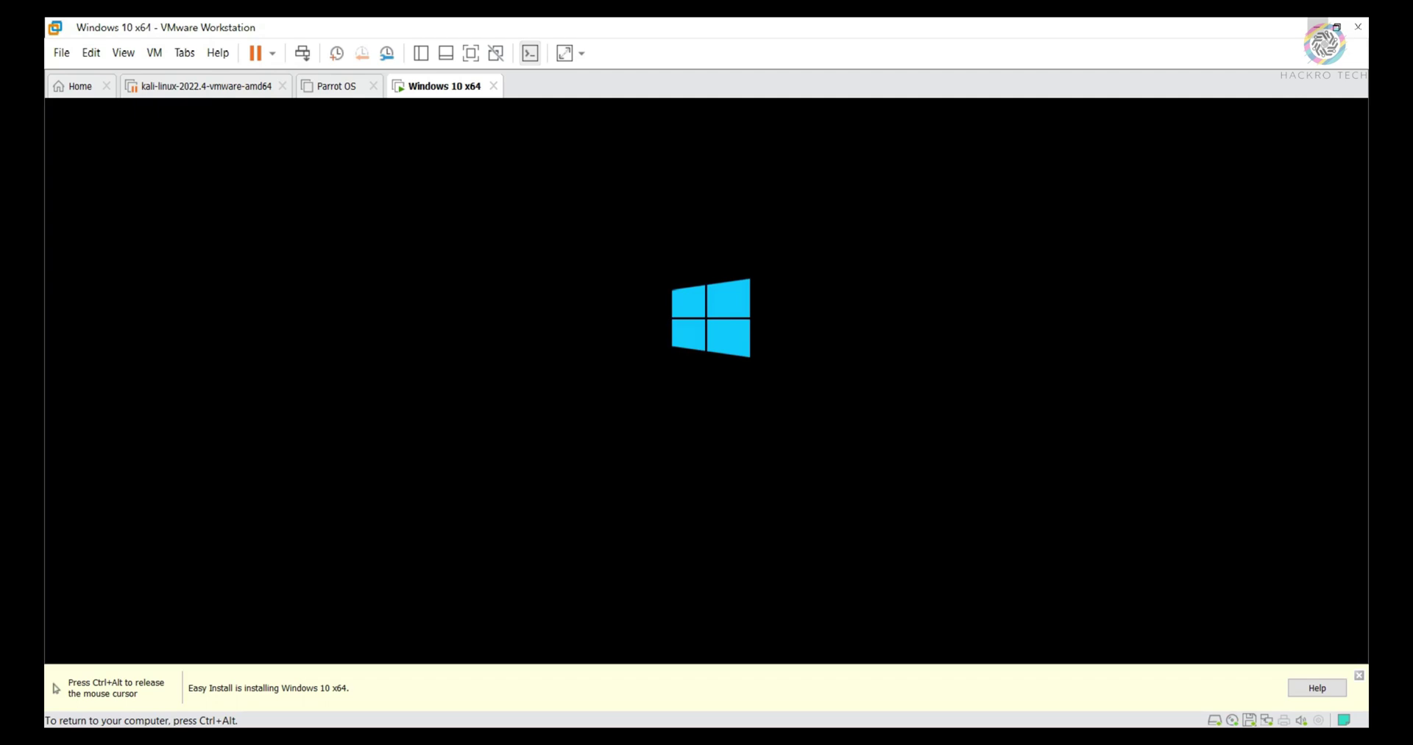
pyautogui.hotkey('ctrl', 'alt')
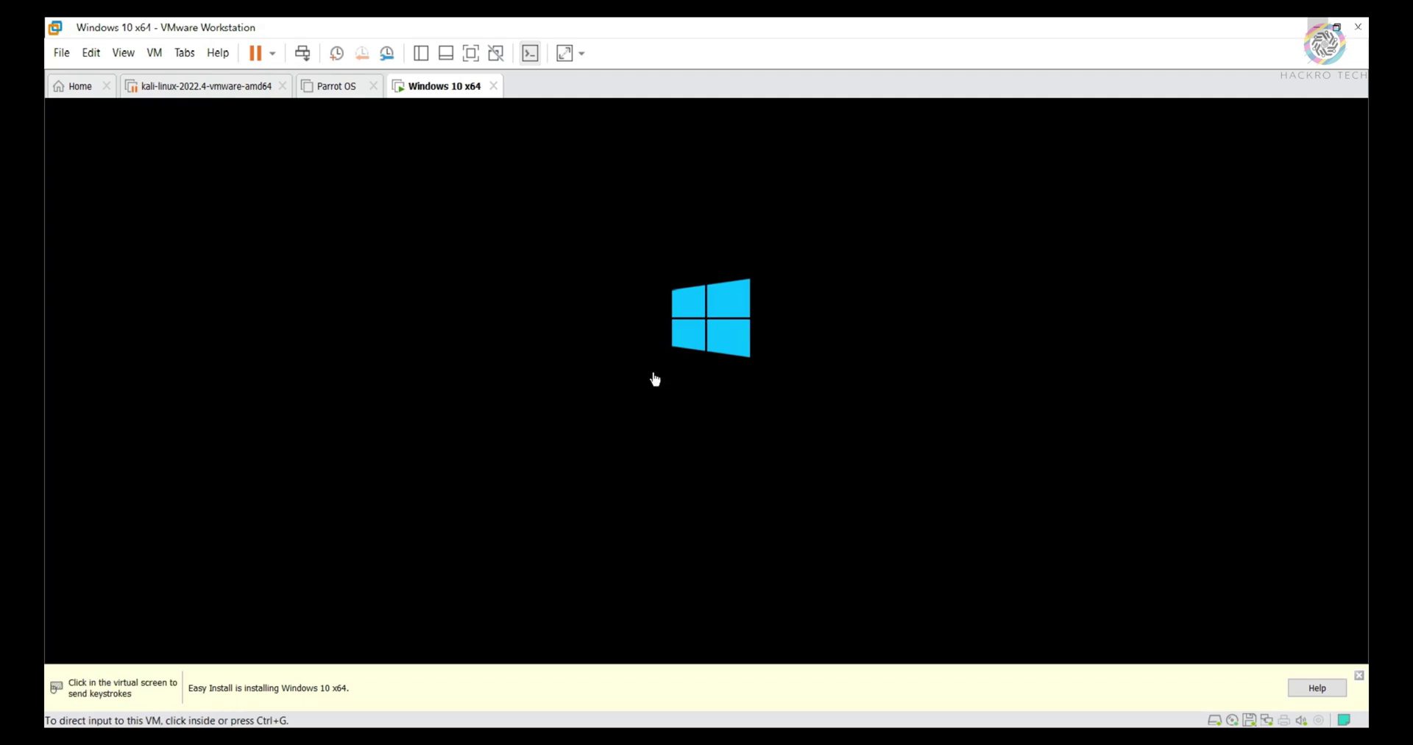
pyautogui.click(1361, 683)
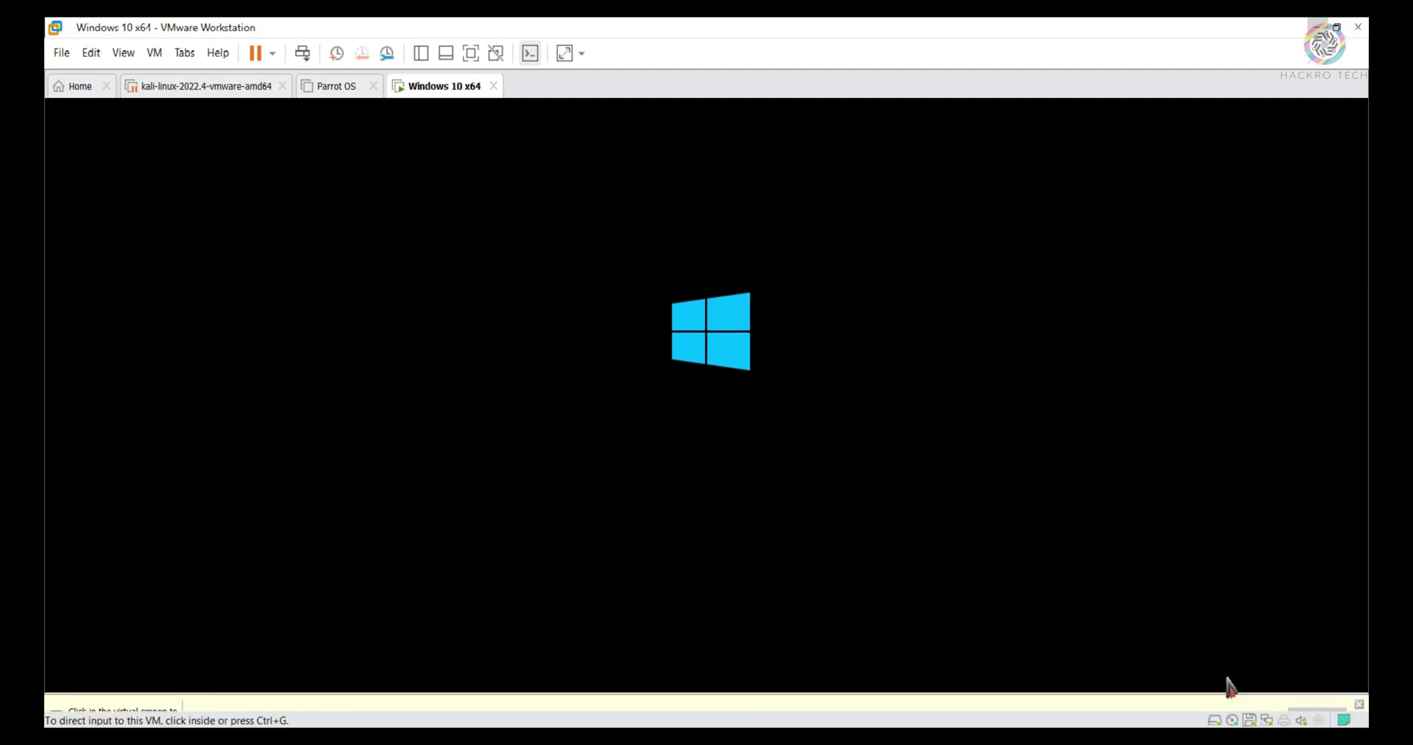
pyautogui.click(670, 414)
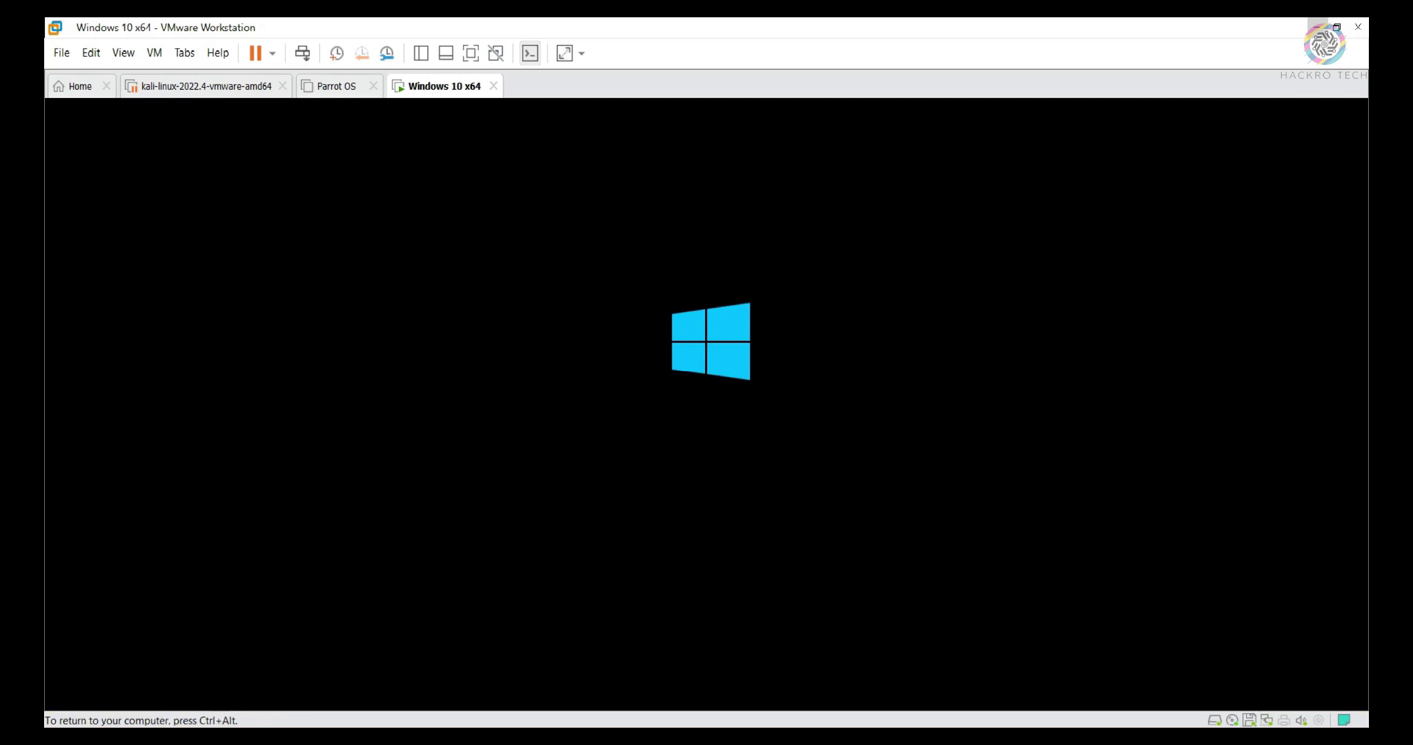
pyautogui.hotkey('ctrl', 'alt')
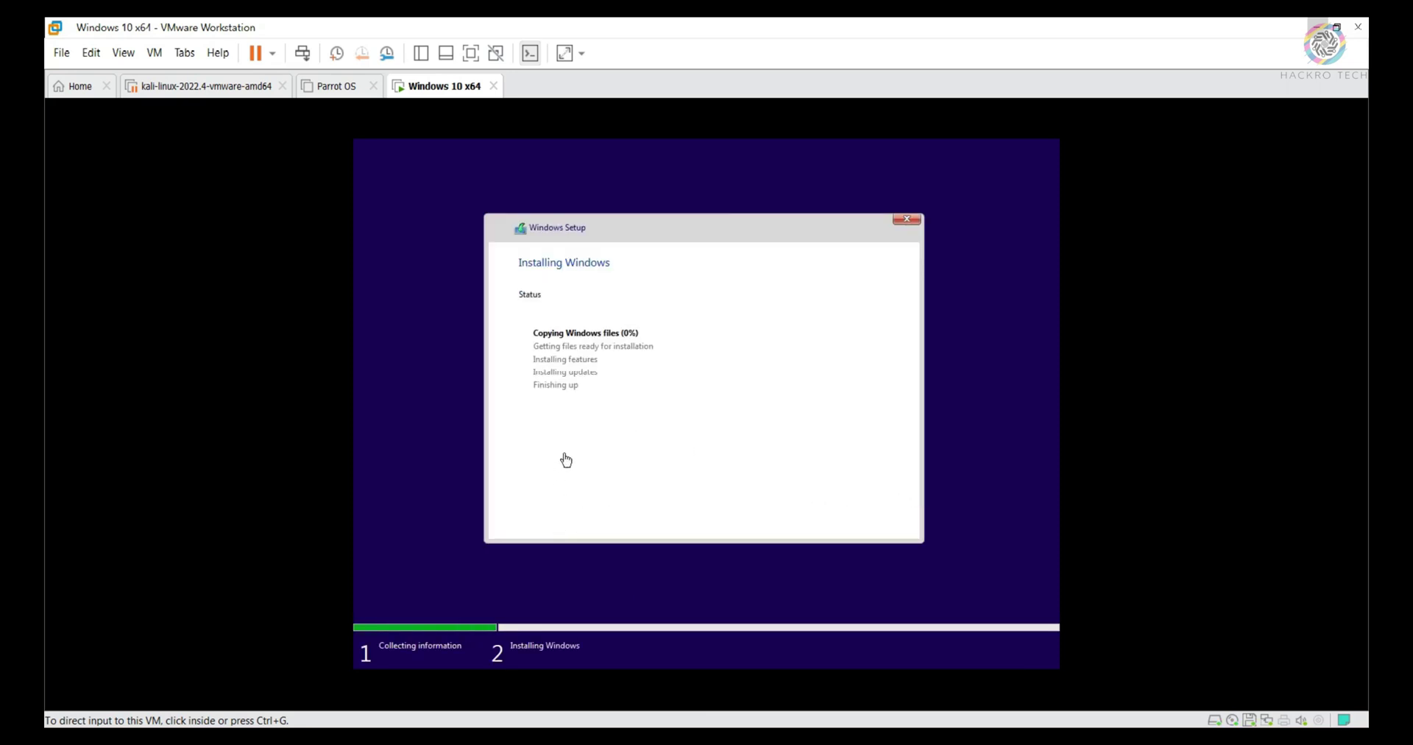
pyautogui.click(762, 391)
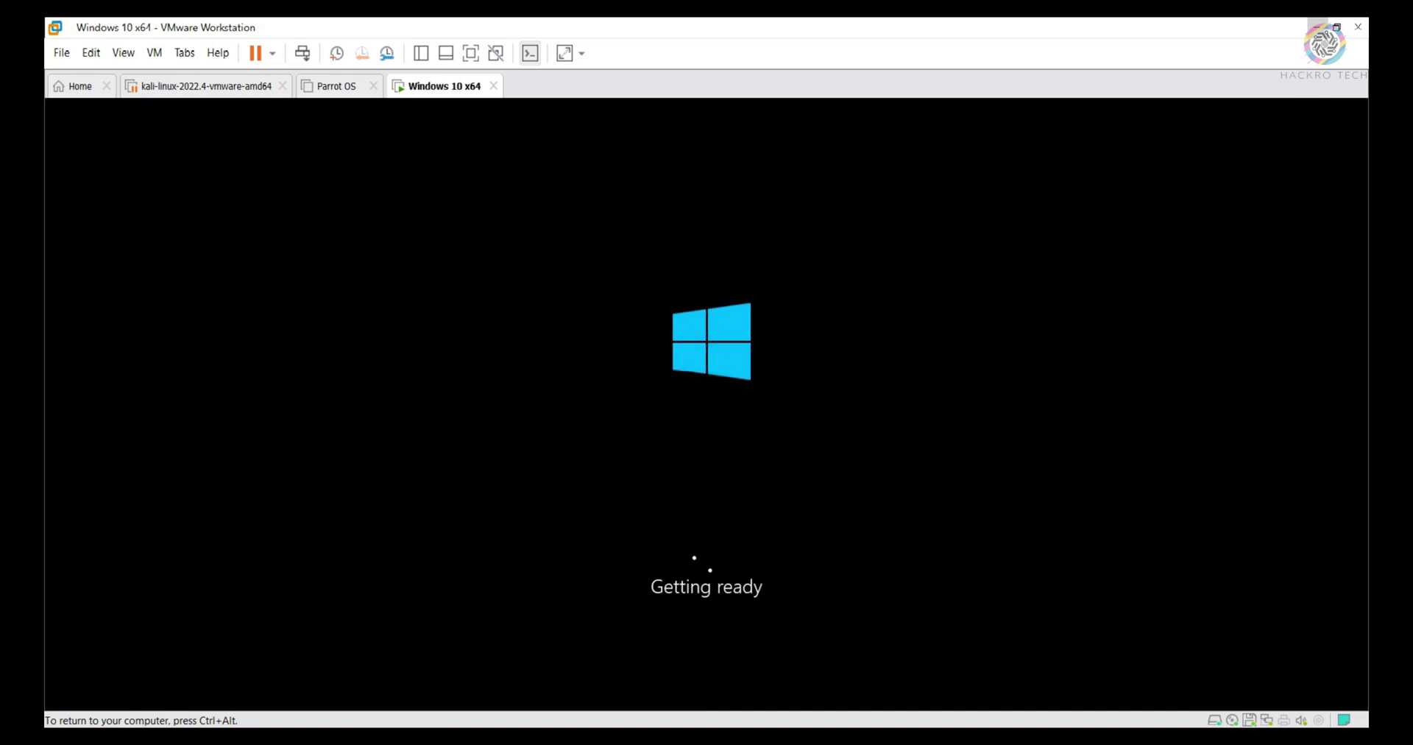
pyautogui.hotkey('ctrl', 'alt')
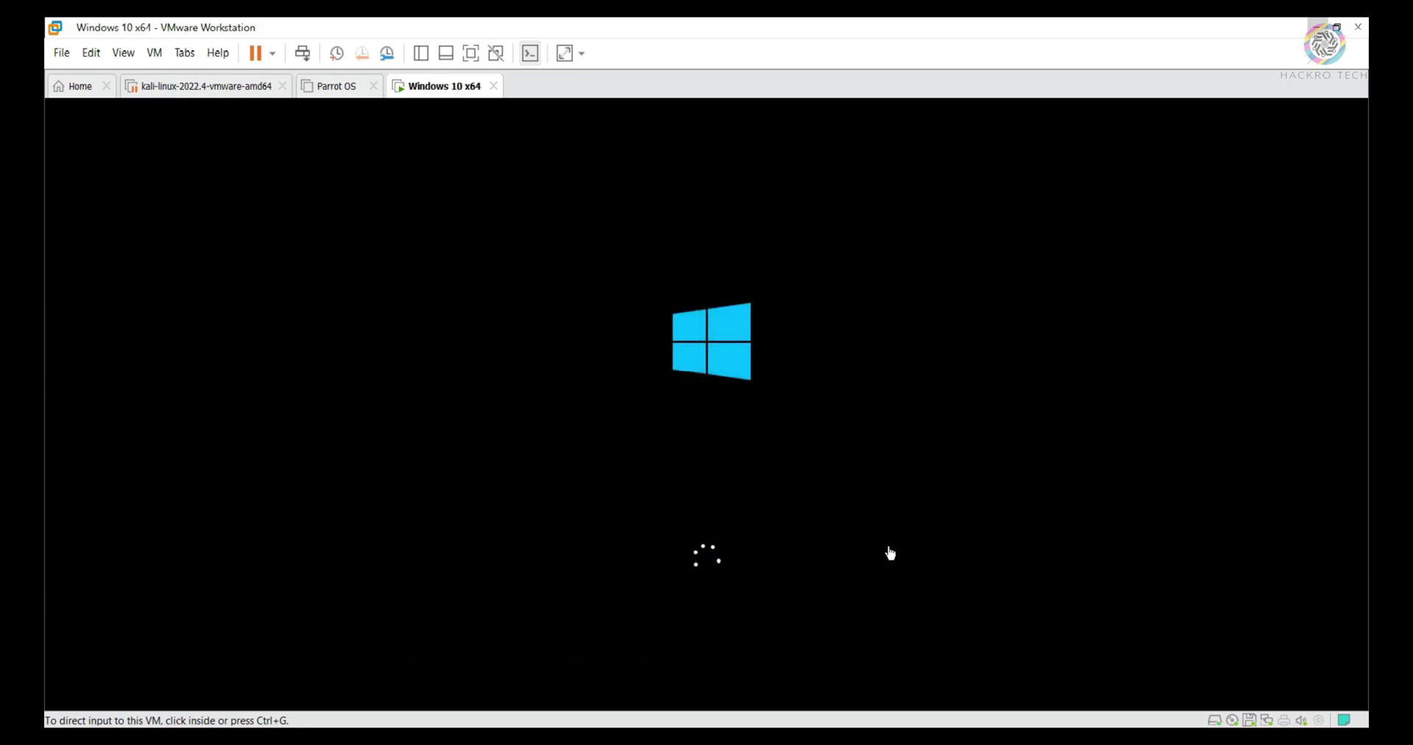
pyautogui.click(838, 552)
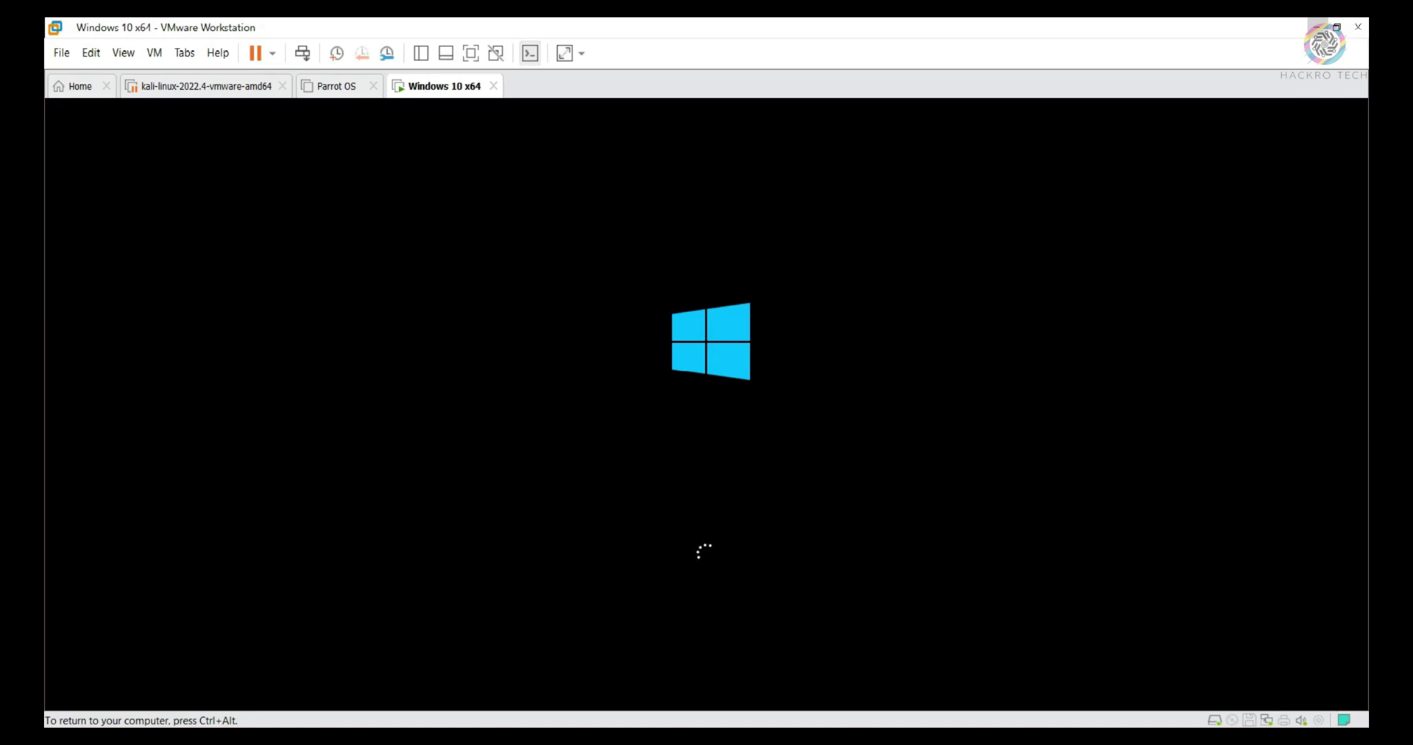
pyautogui.hotkey('ctrl', 'alt')
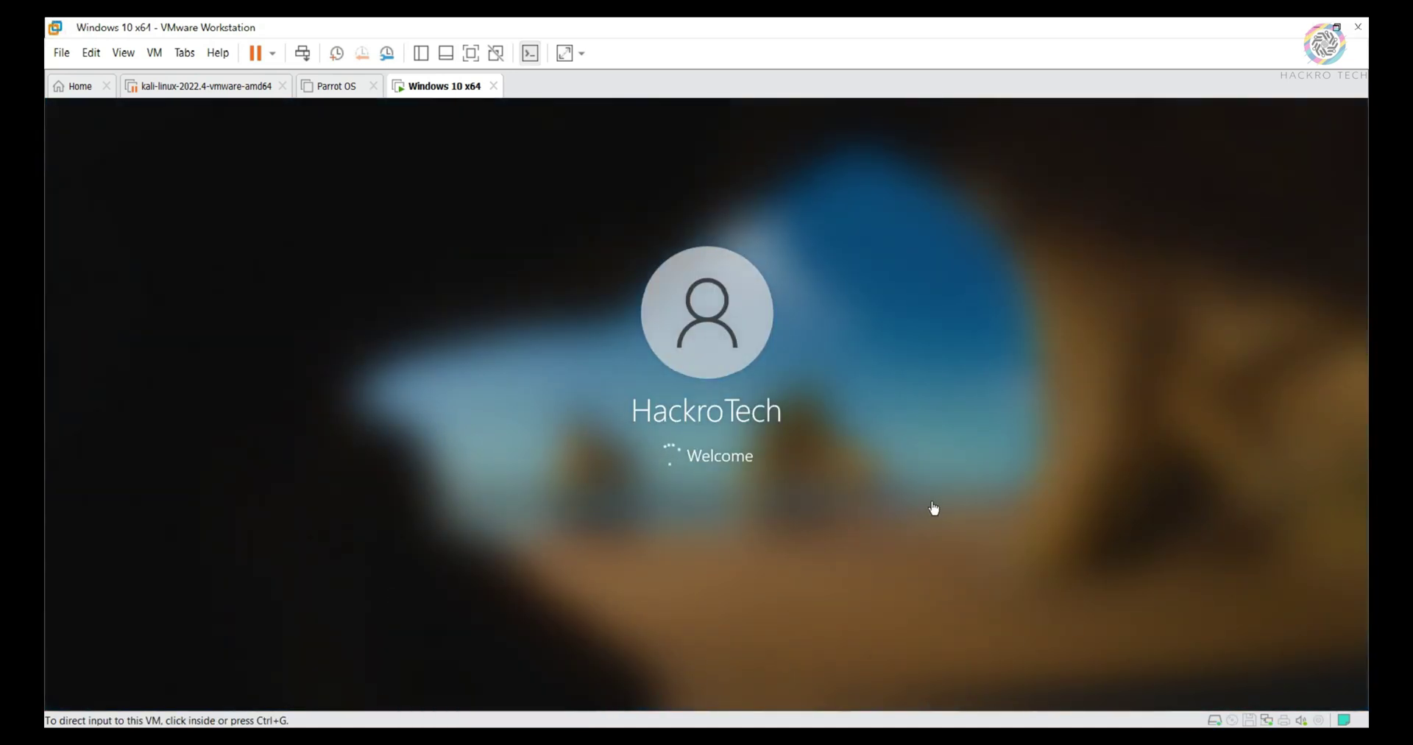
# Allow the guest PC to be discoverable on the network and check its network connection status
pyautogui.click(776, 480)
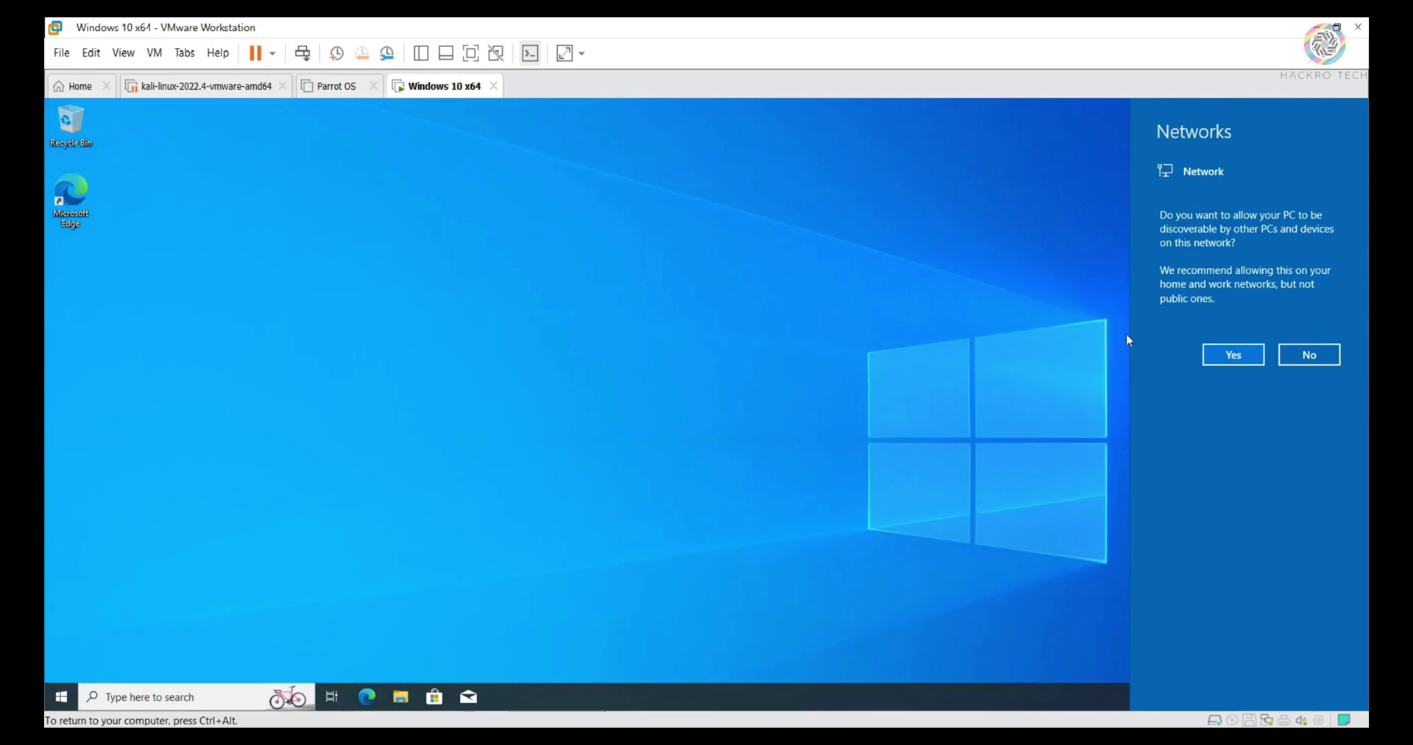
pyautogui.click(1234, 354)
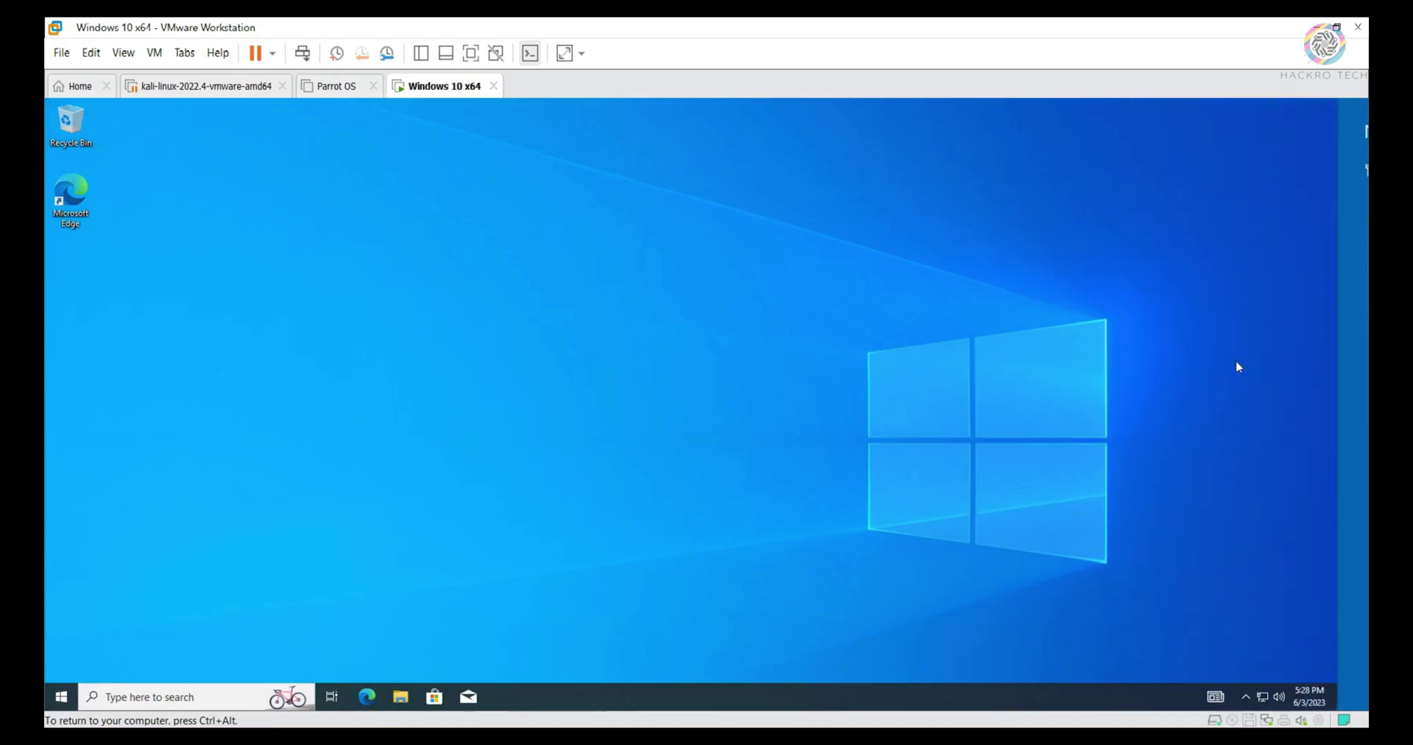
pyautogui.click(1264, 697)
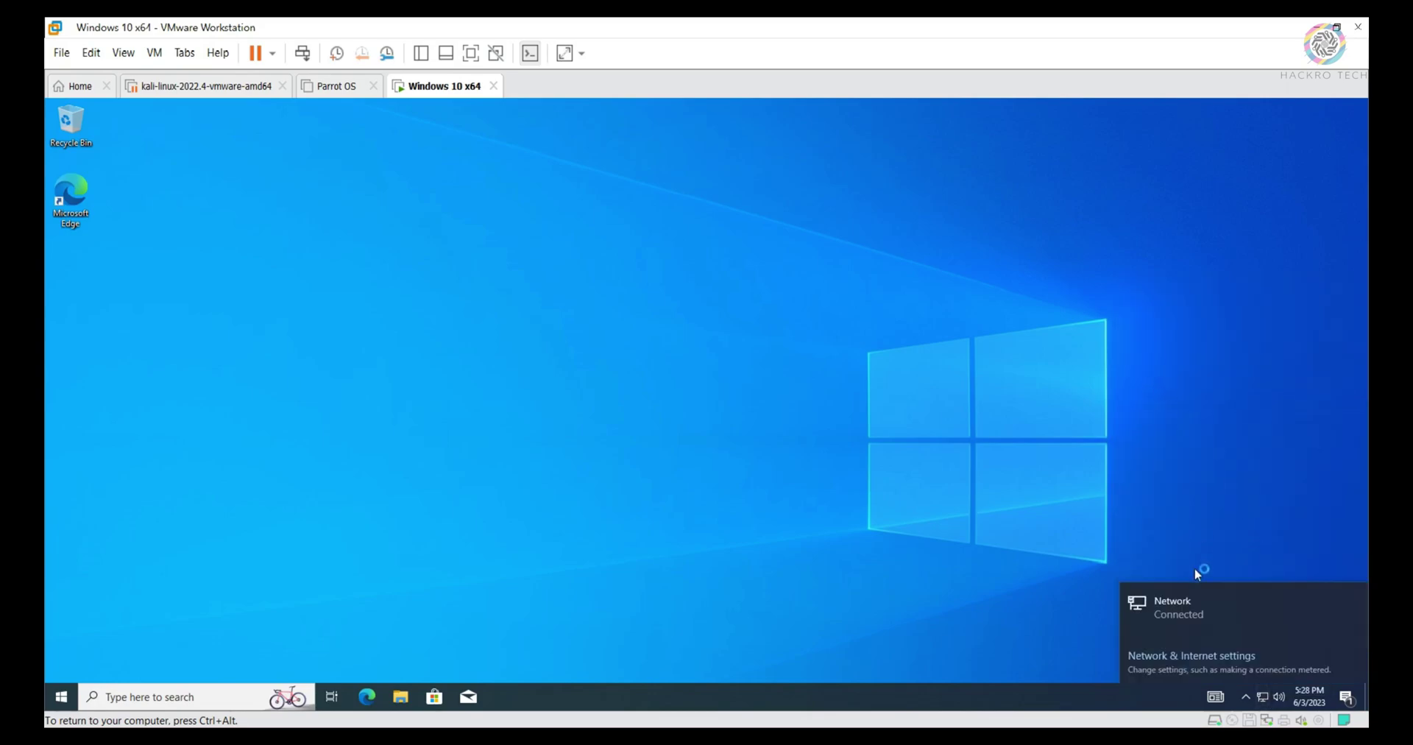
pyautogui.click(845, 525)
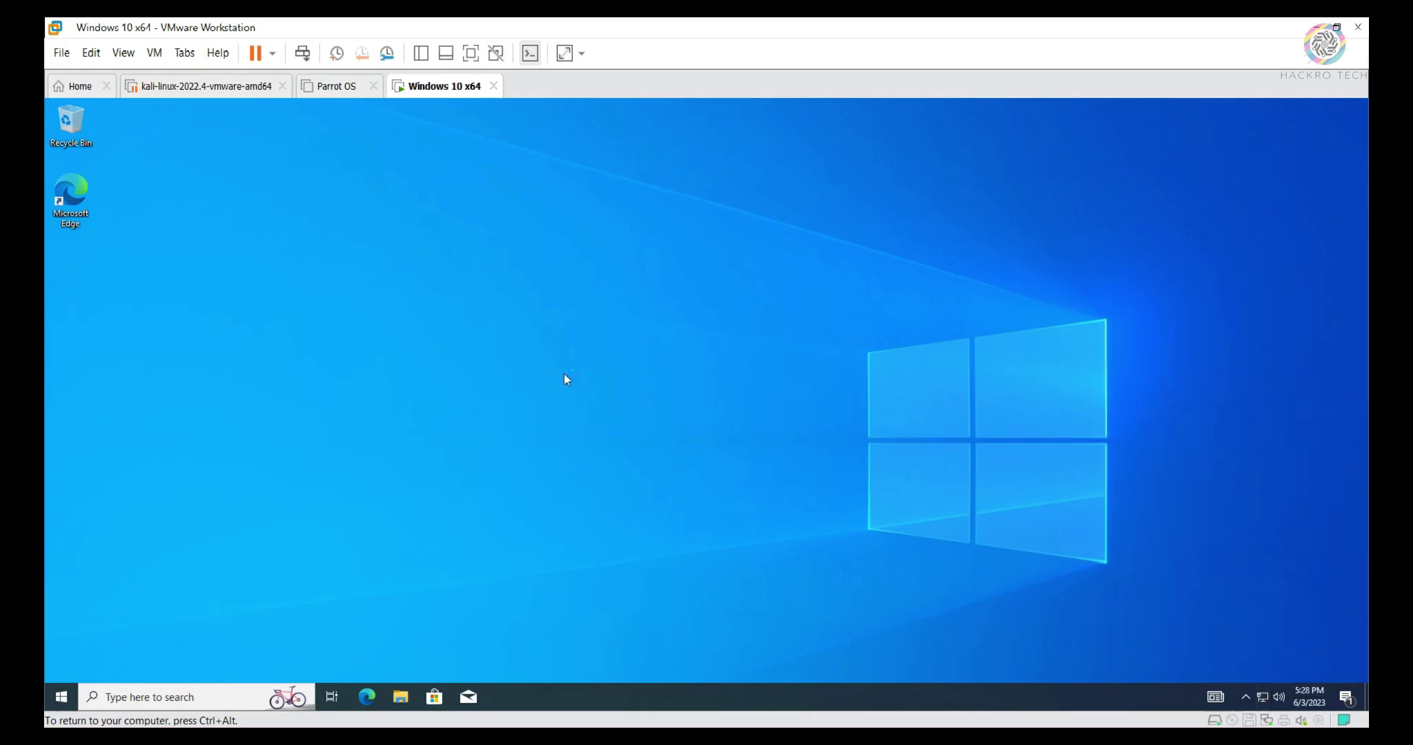
# Refresh the guest desktop and open Task Manager in its detailed view
pyautogui.rightClick(428, 290)
pyautogui.click(460, 335)
pyautogui.hotkey('ctrl', 'shift', 'Escape')
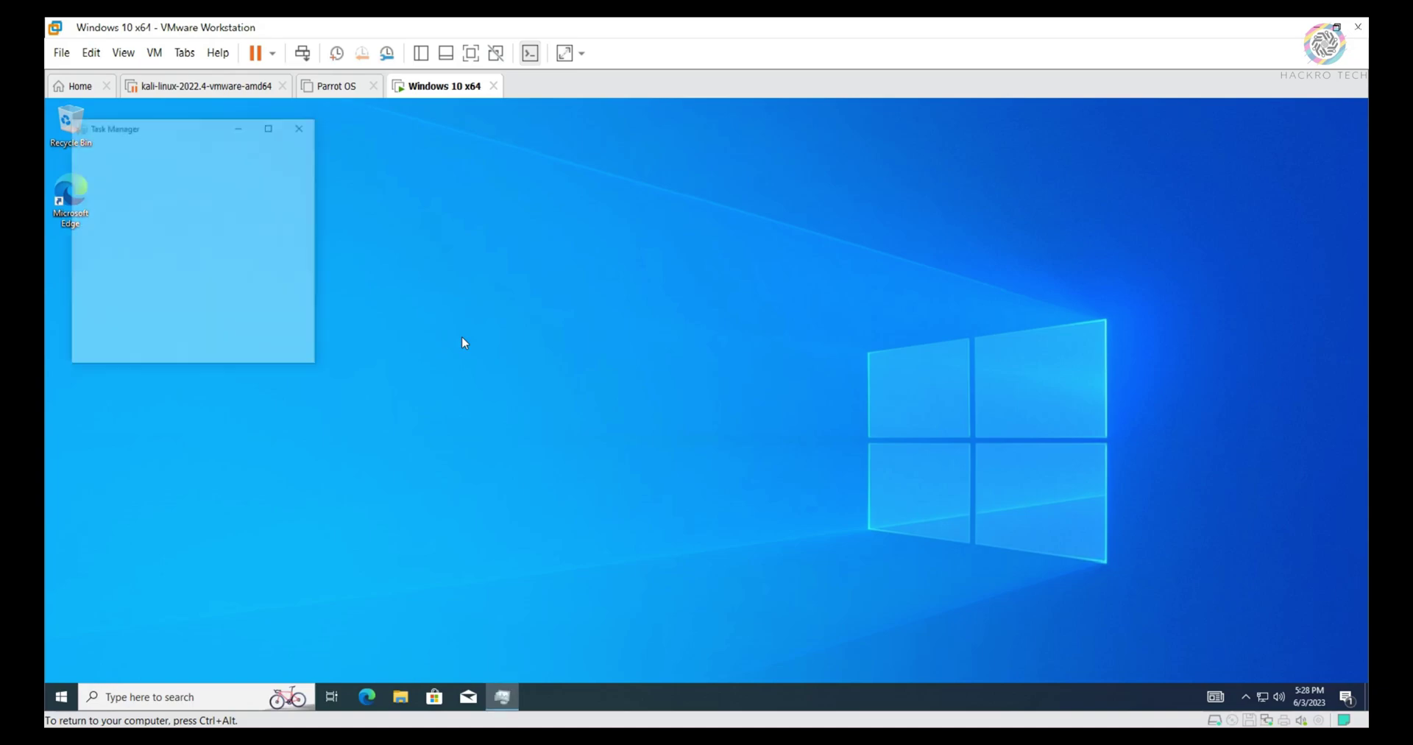
pyautogui.click(112, 352)
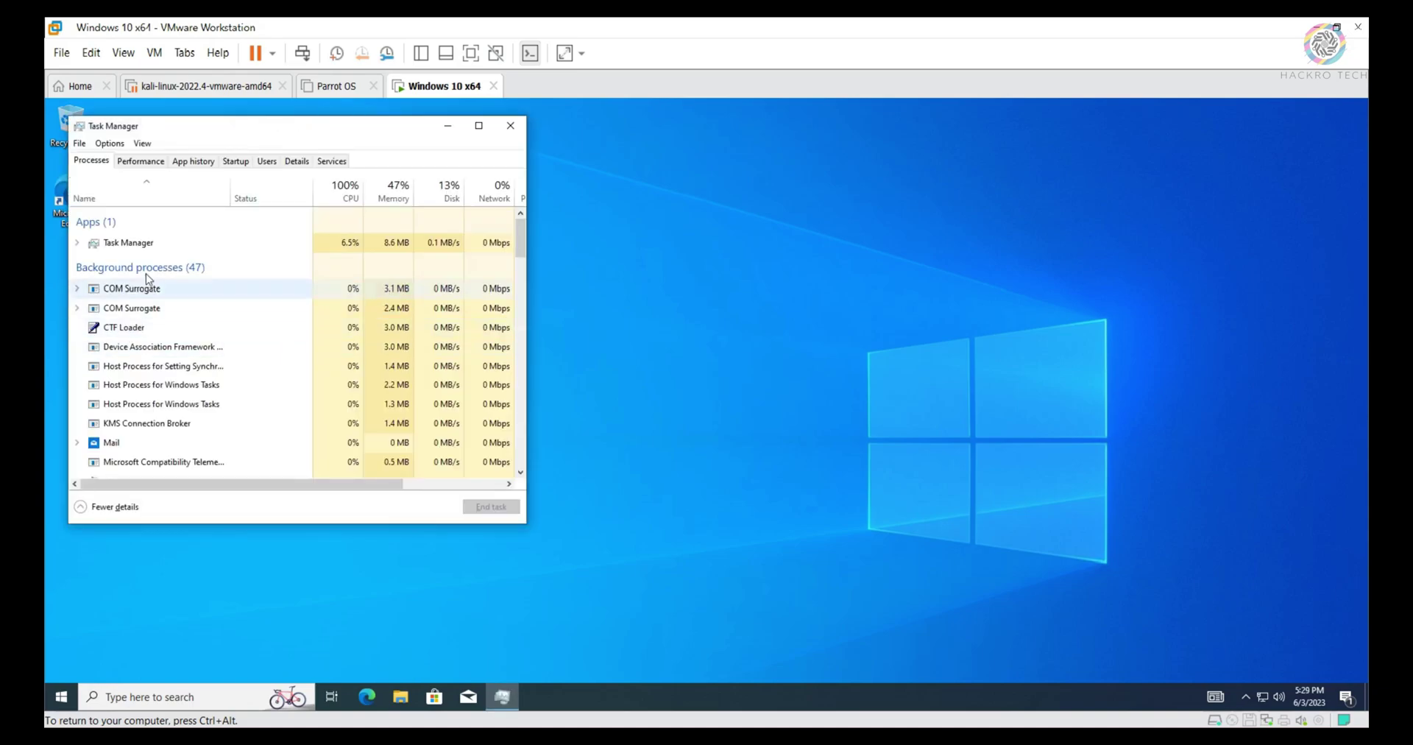
# Examine the guest's CPU, memory, disk and Ethernet performance in Task Manager, and close it
pyautogui.click(146, 162)
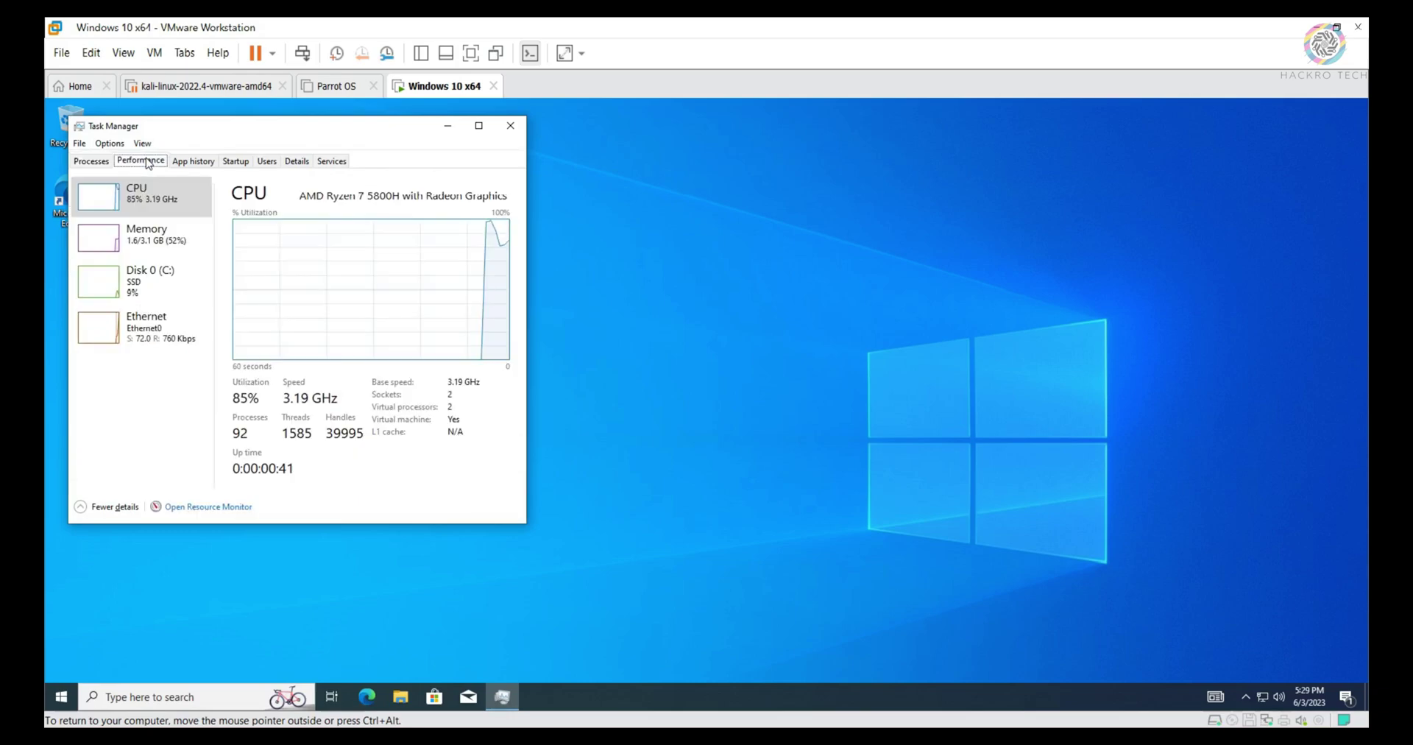
pyautogui.click(174, 239)
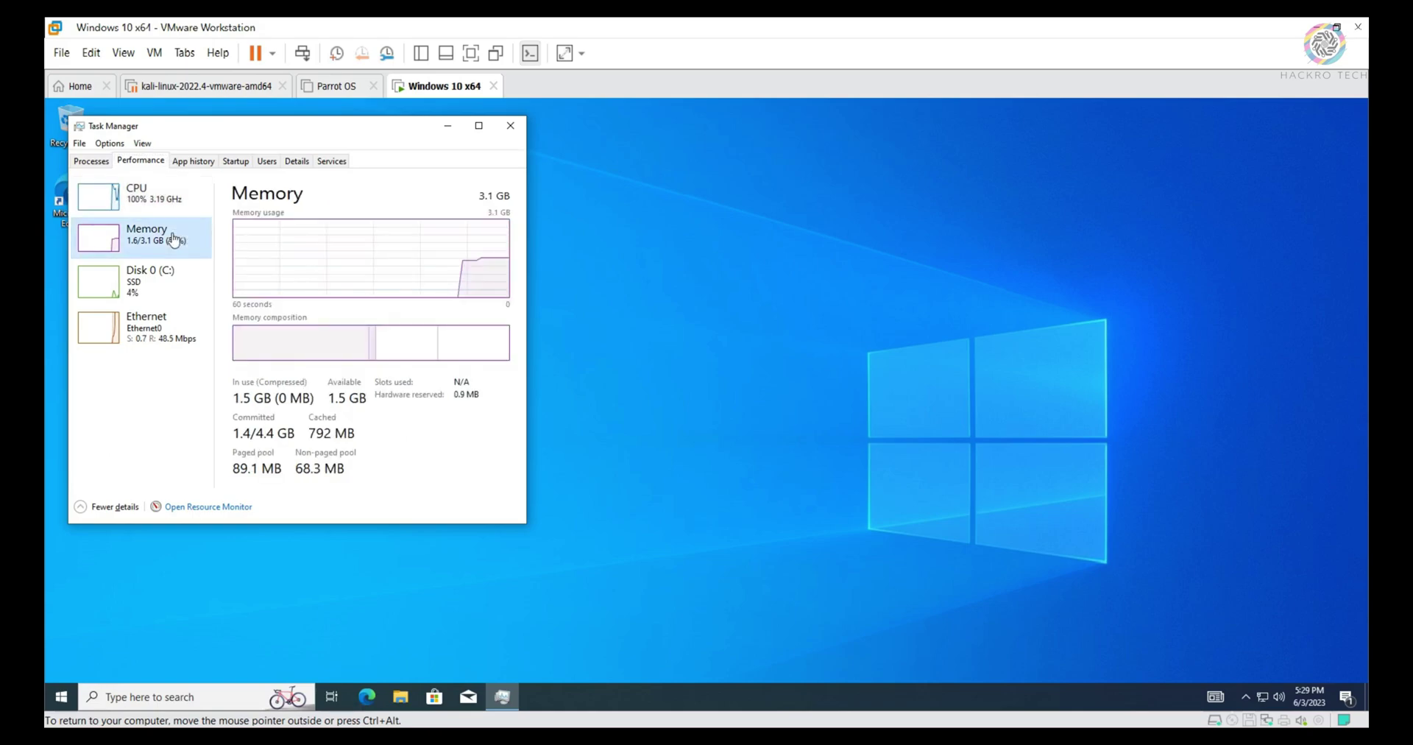
pyautogui.click(177, 289)
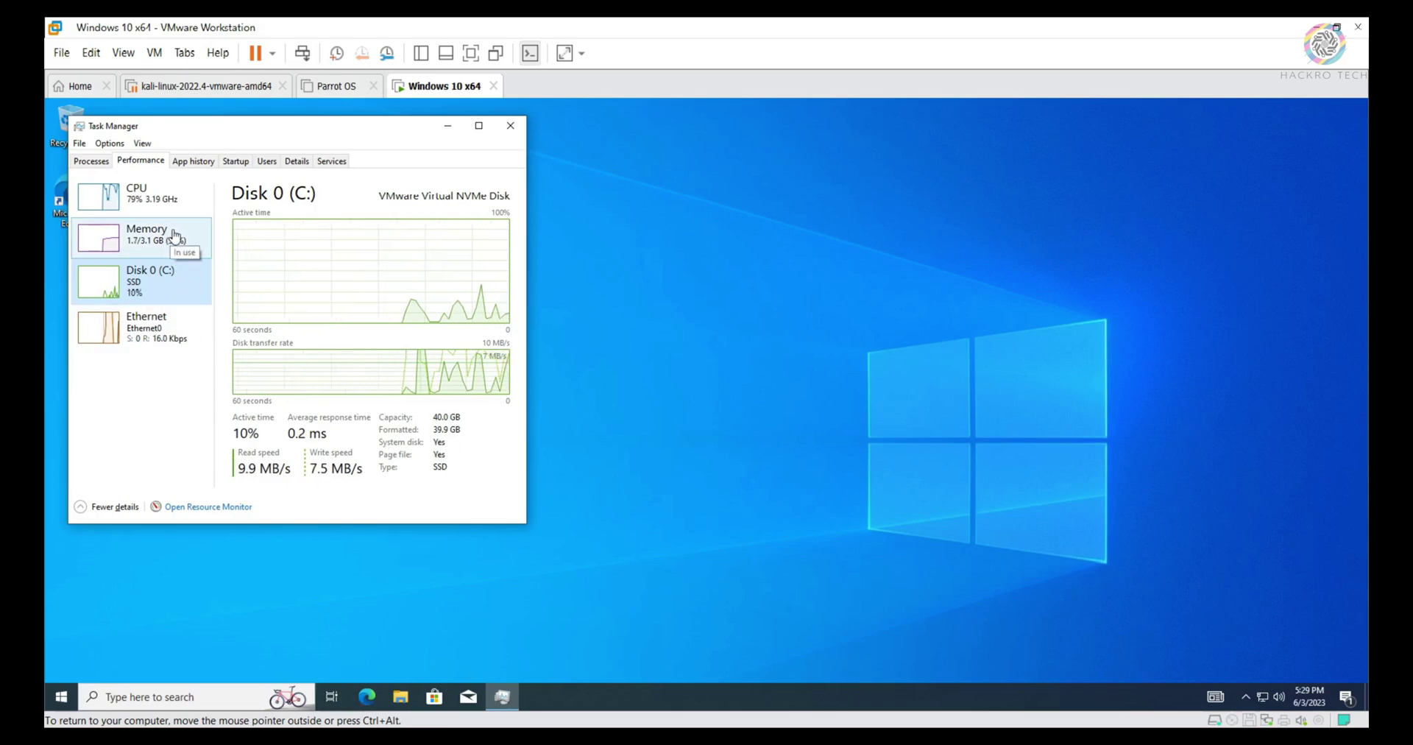
pyautogui.click(149, 331)
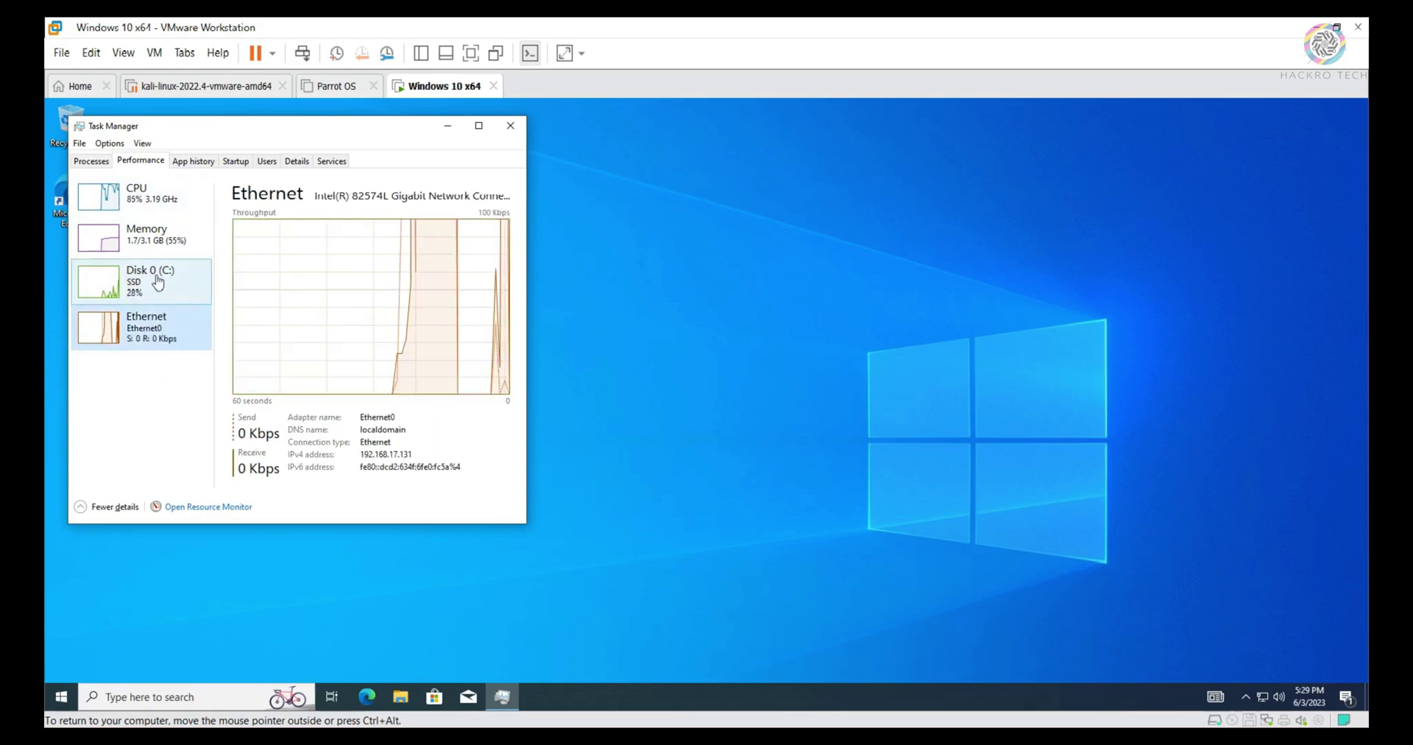
pyautogui.click(159, 197)
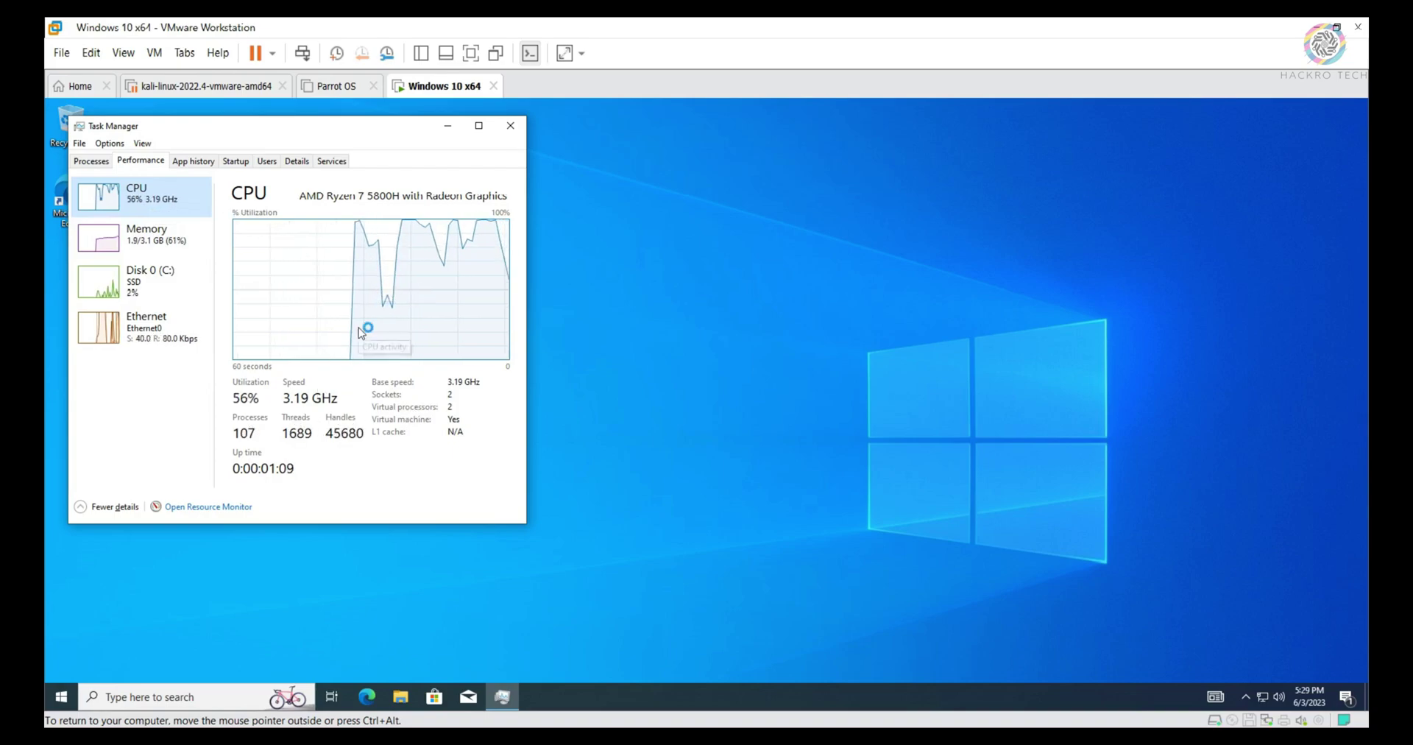
pyautogui.click(510, 126)
# Refresh the guest desktop and check for updates in the Windows Update section of a maximized Settings window
pyautogui.rightClick(493, 256)
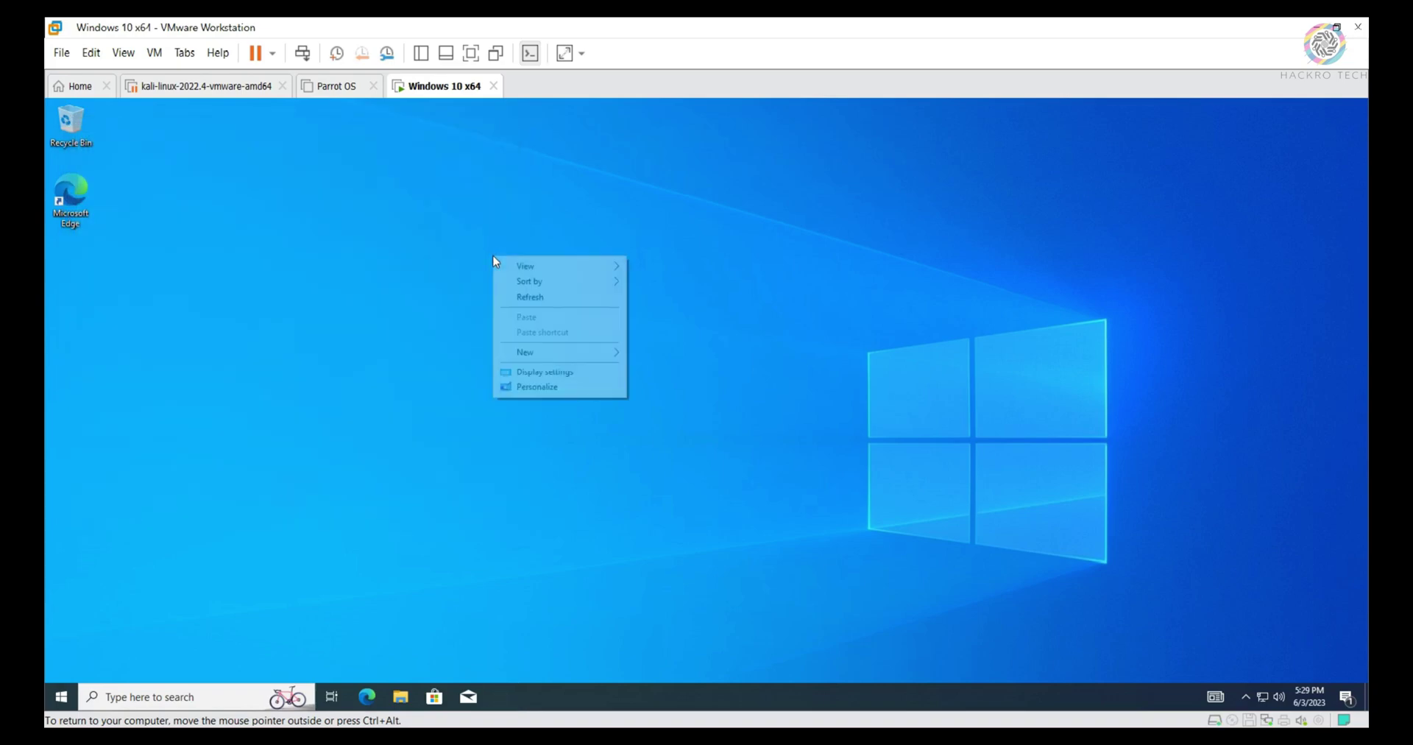
pyautogui.click(516, 298)
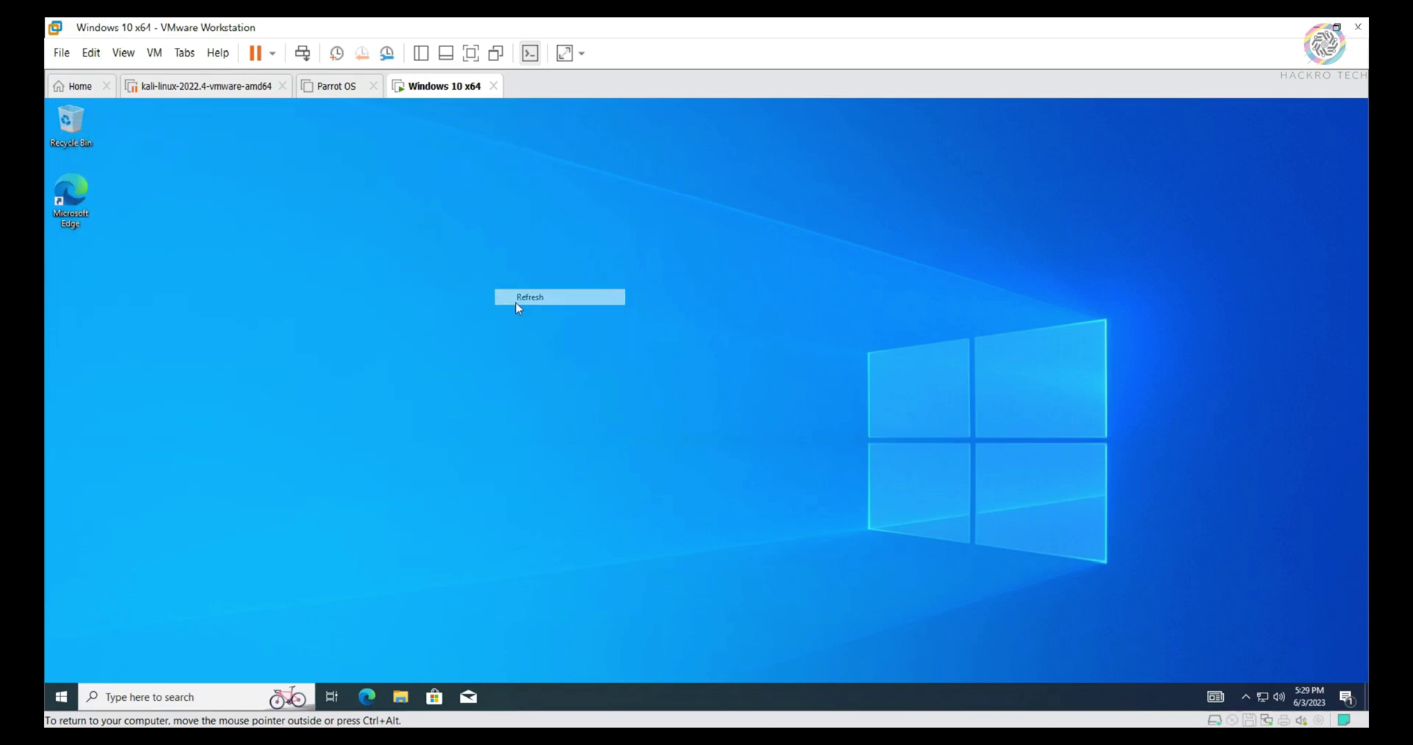
pyautogui.click(61, 697)
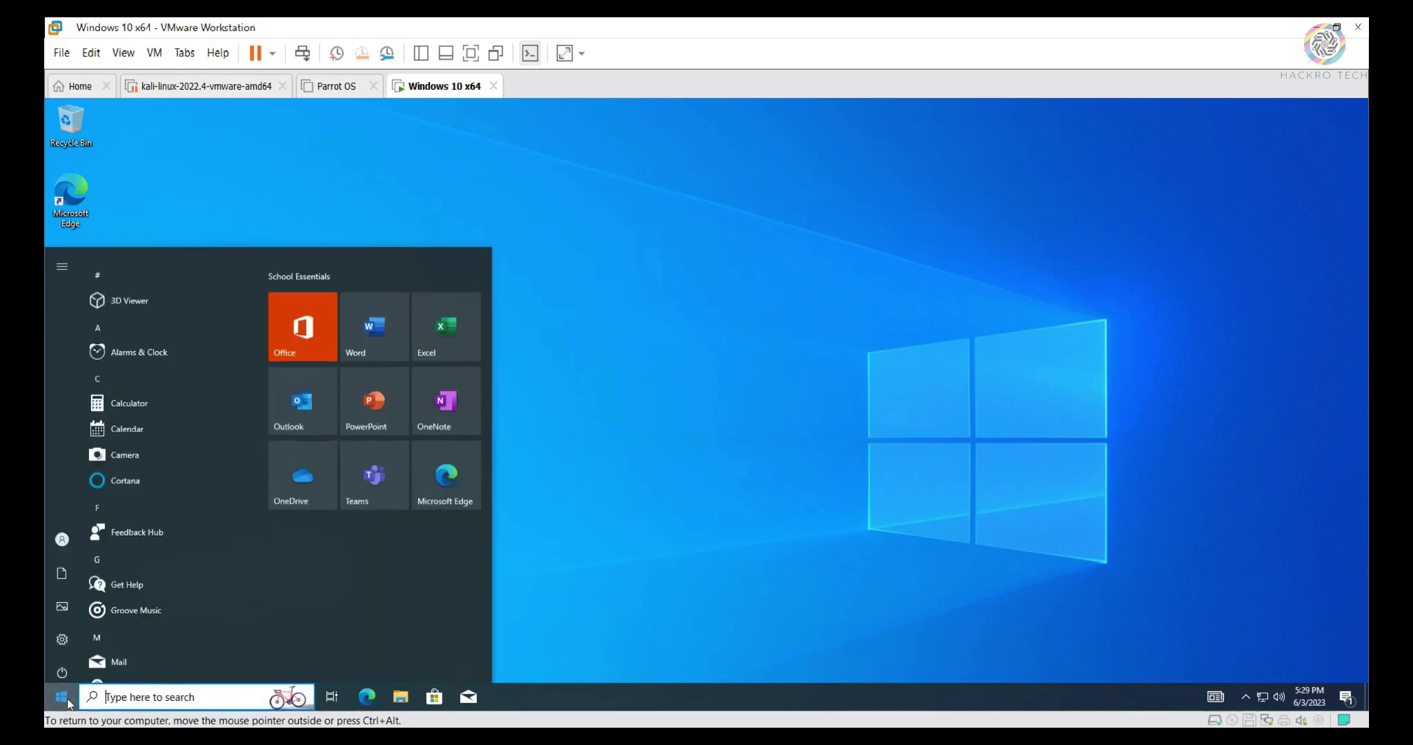
pyautogui.click(73, 634)
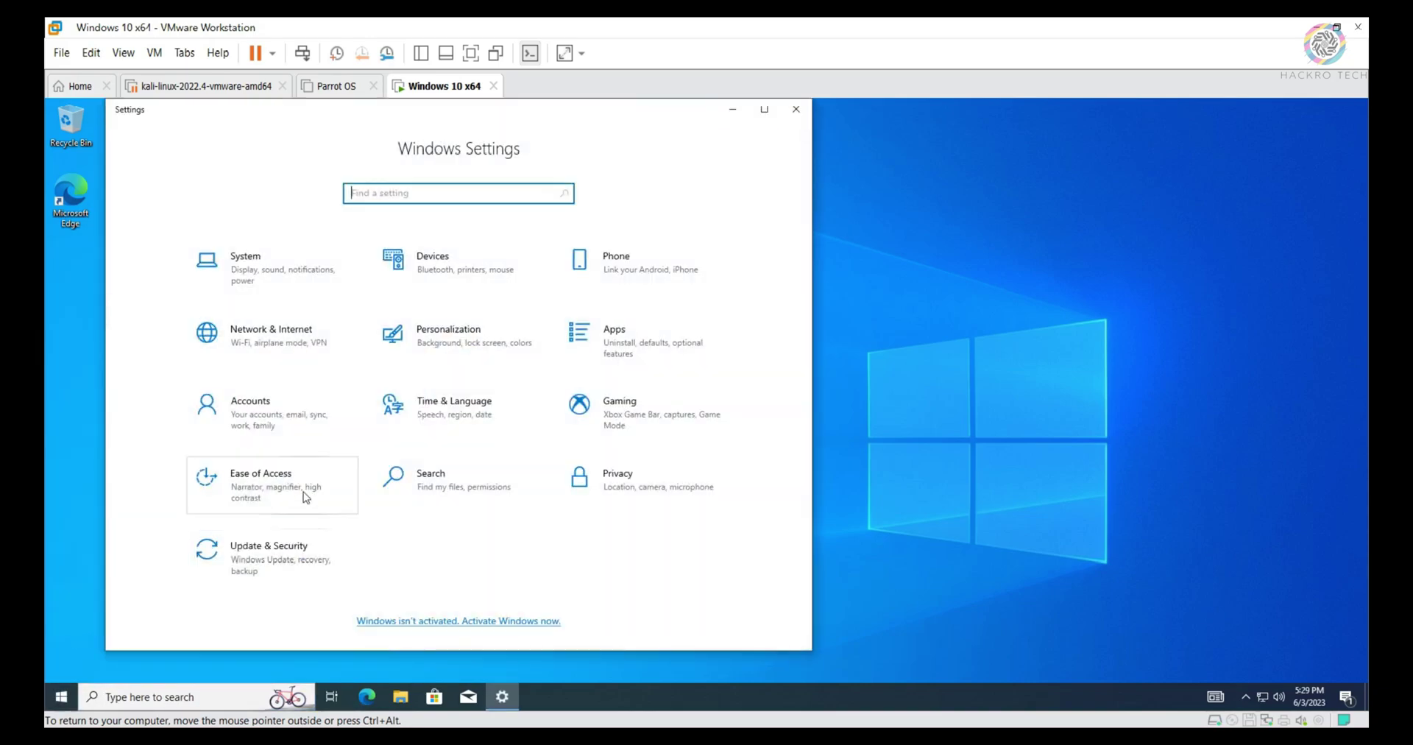
pyautogui.click(341, 552)
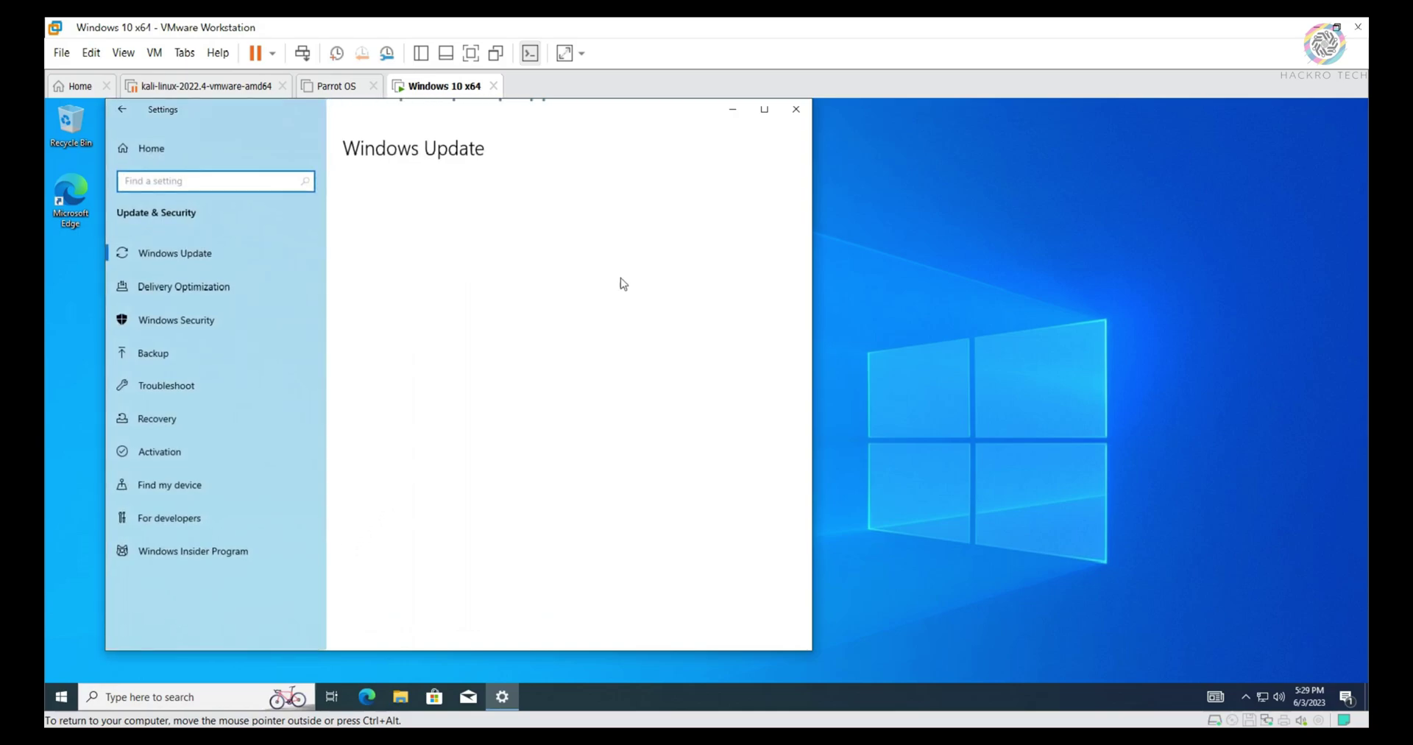
pyautogui.click(764, 108)
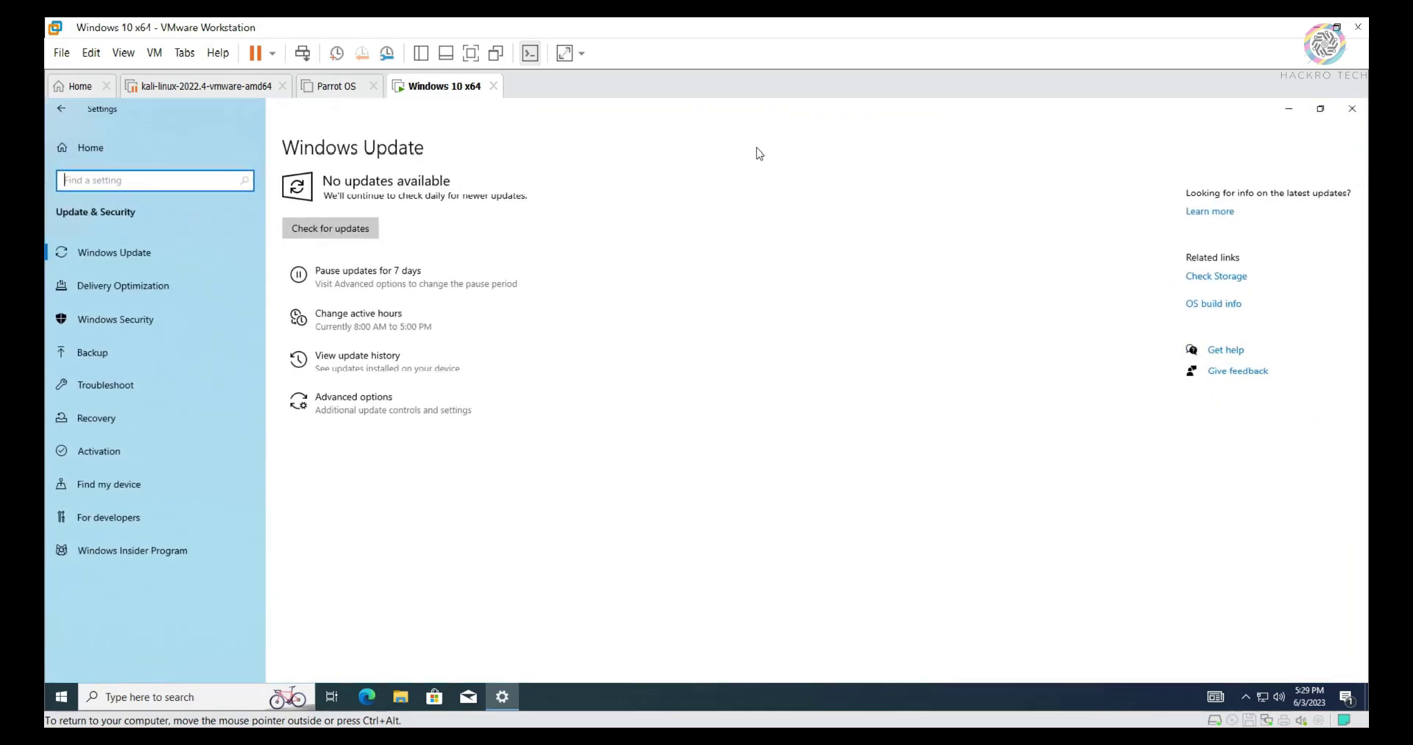
pyautogui.click(370, 228)
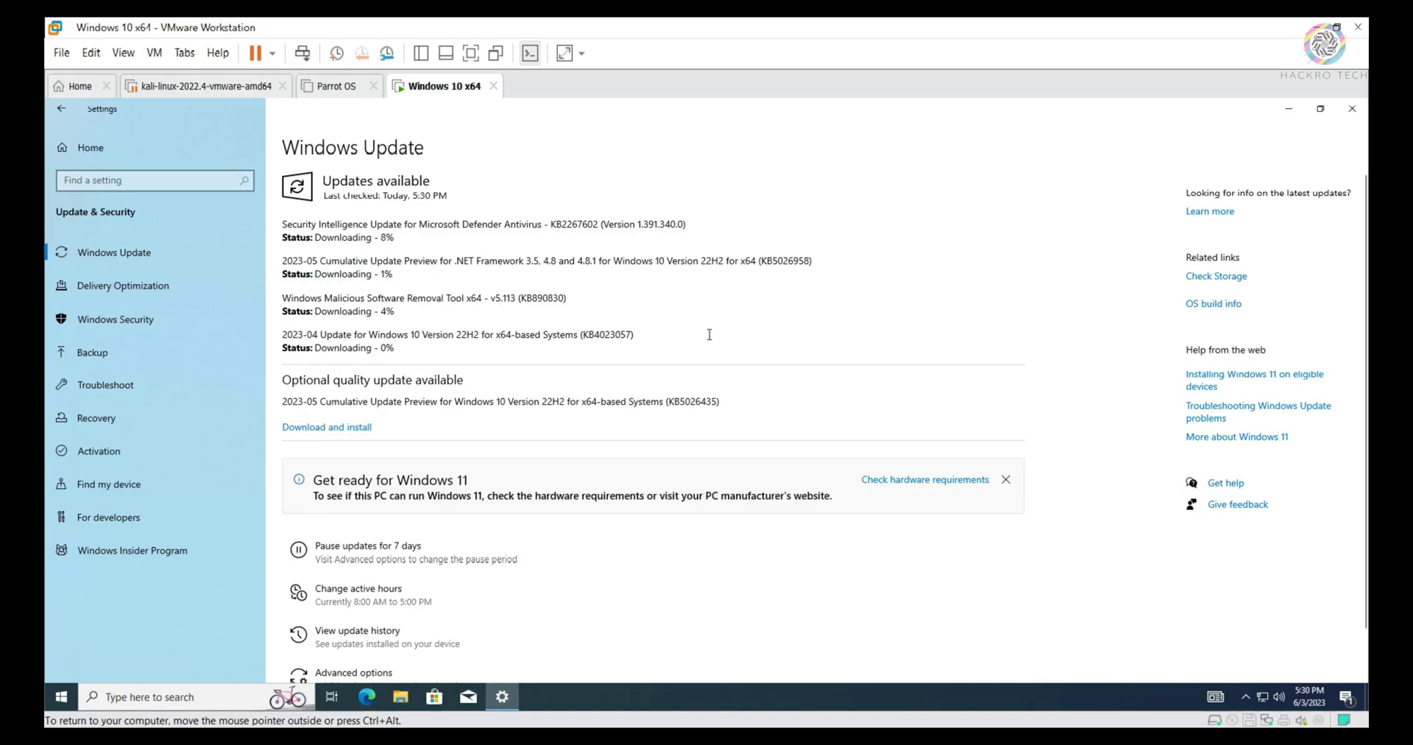
# Open the OS build info and examine the guest's device and Windows specifications
pyautogui.click(1200, 305)
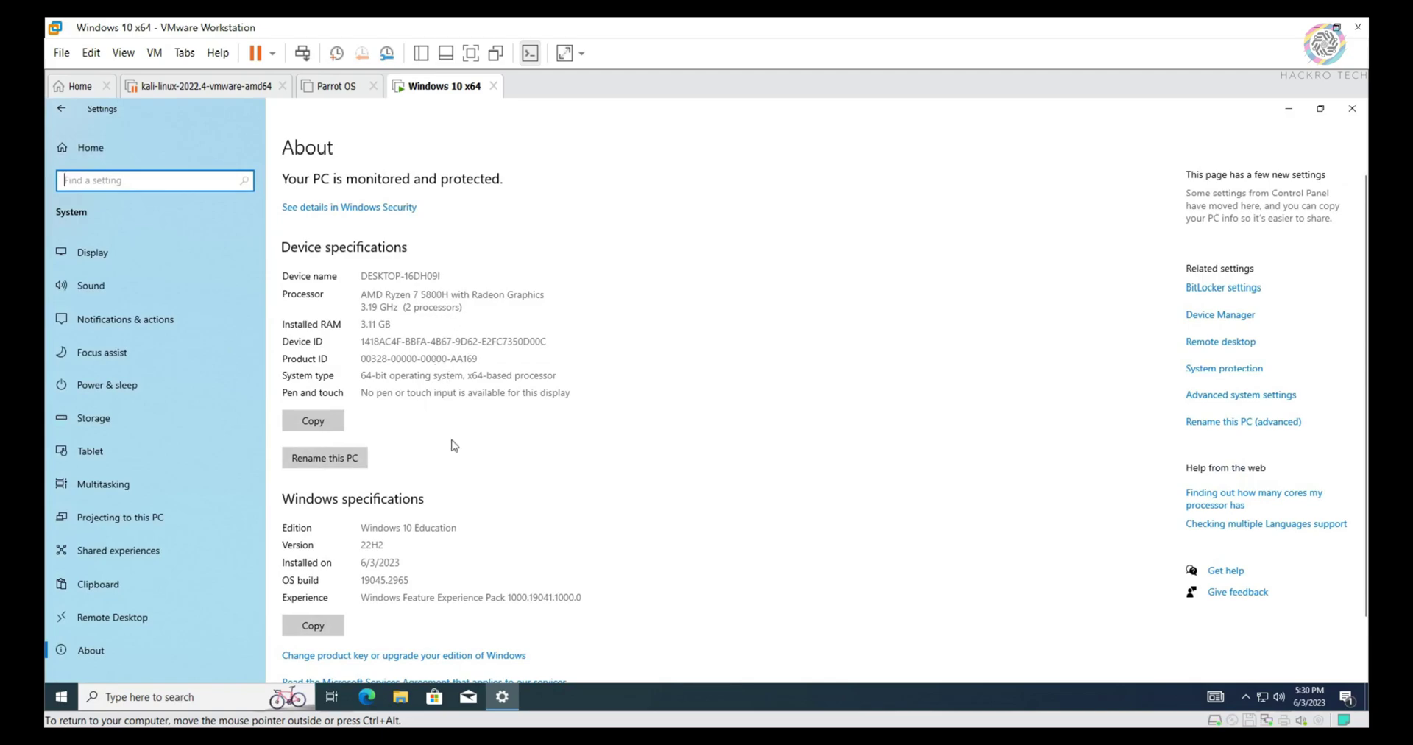
pyautogui.scroll(-2, 449, 514)
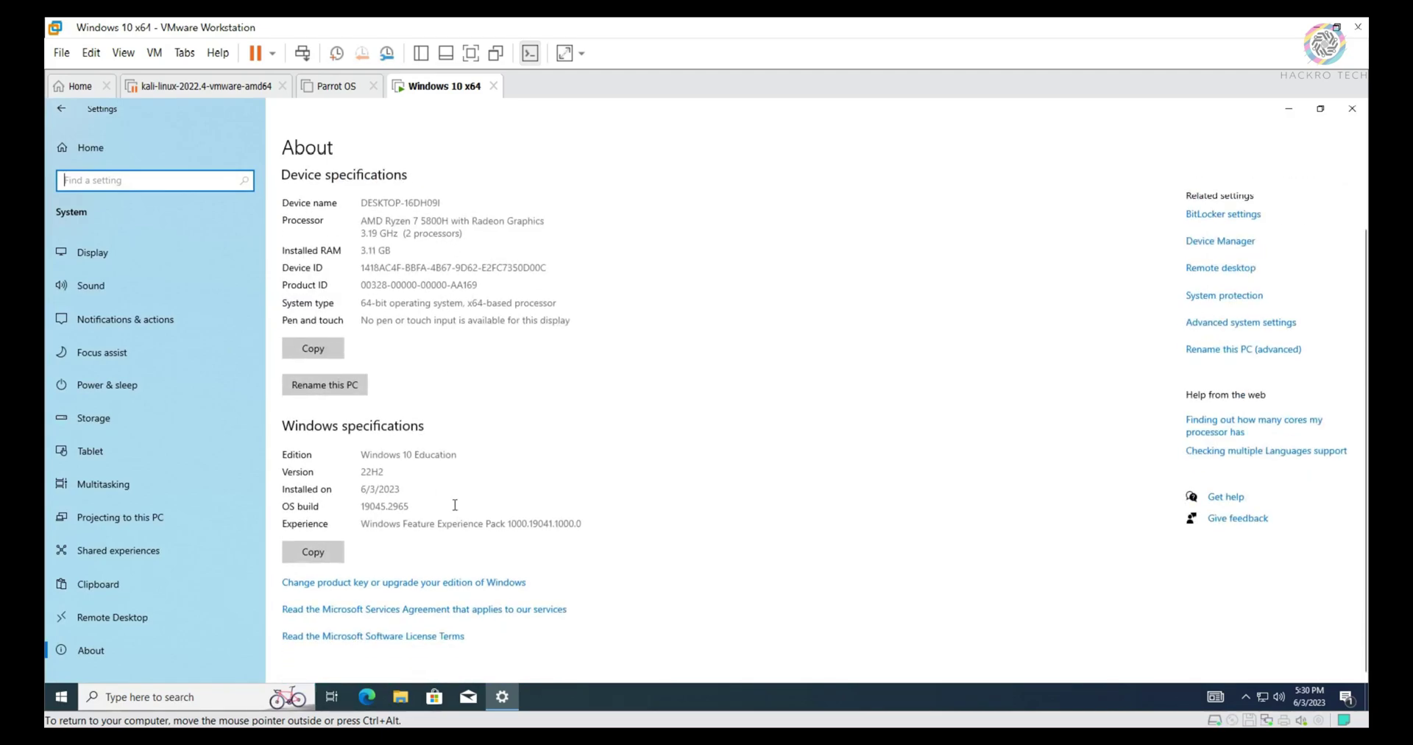